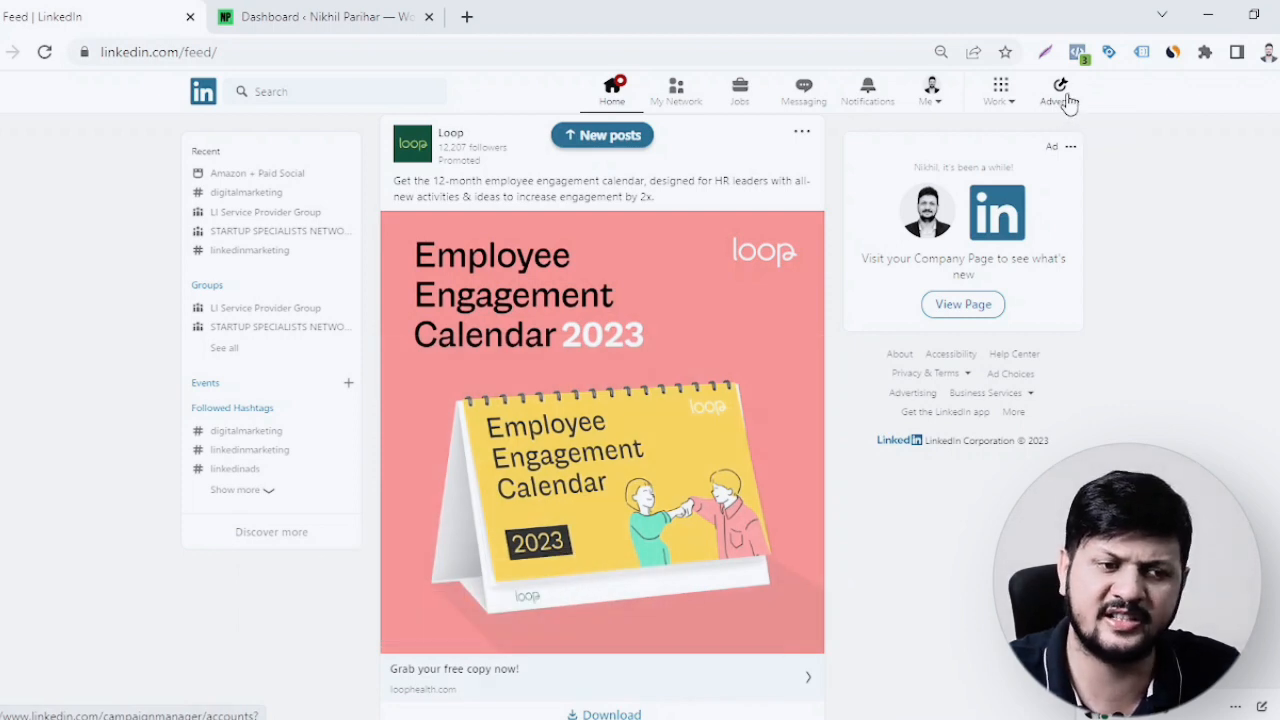
Step: Open the advertising Campaign Manager and enter the DigitalLadder.io ad account
{"action": "left_click", "coordinate": [1002, 95]}
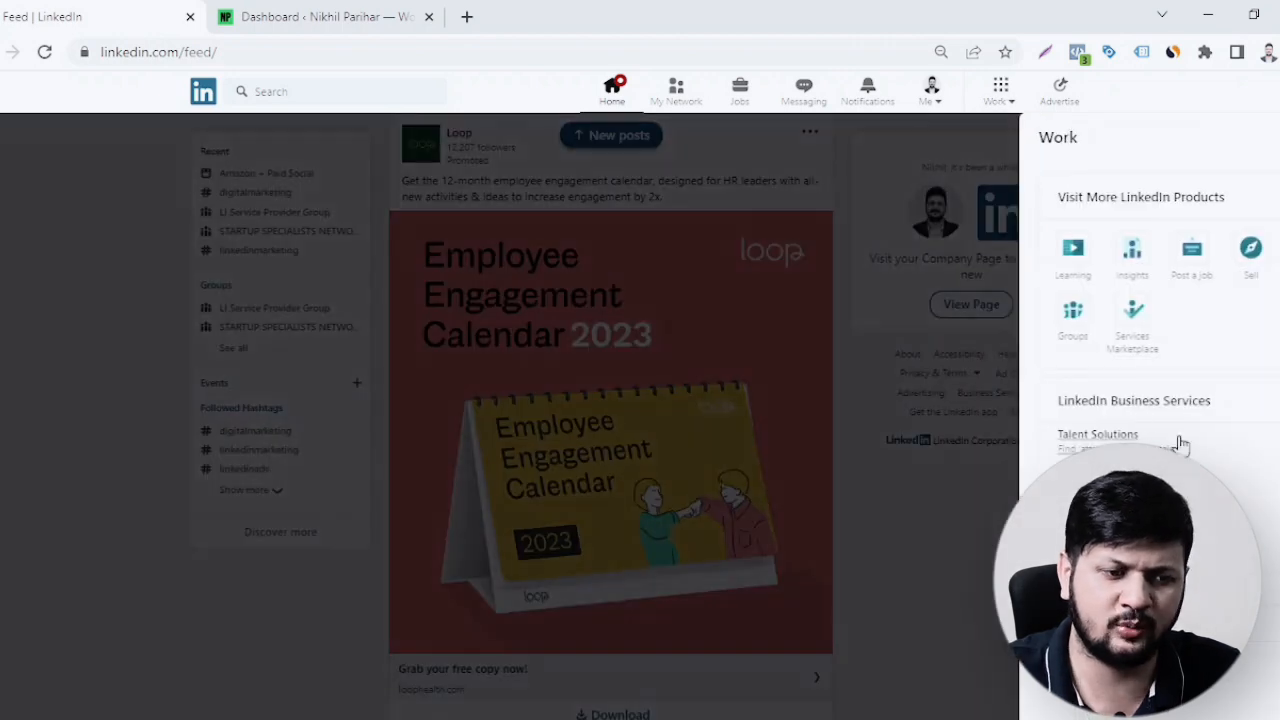
{"action": "left_click", "coordinate": [954, 580]}
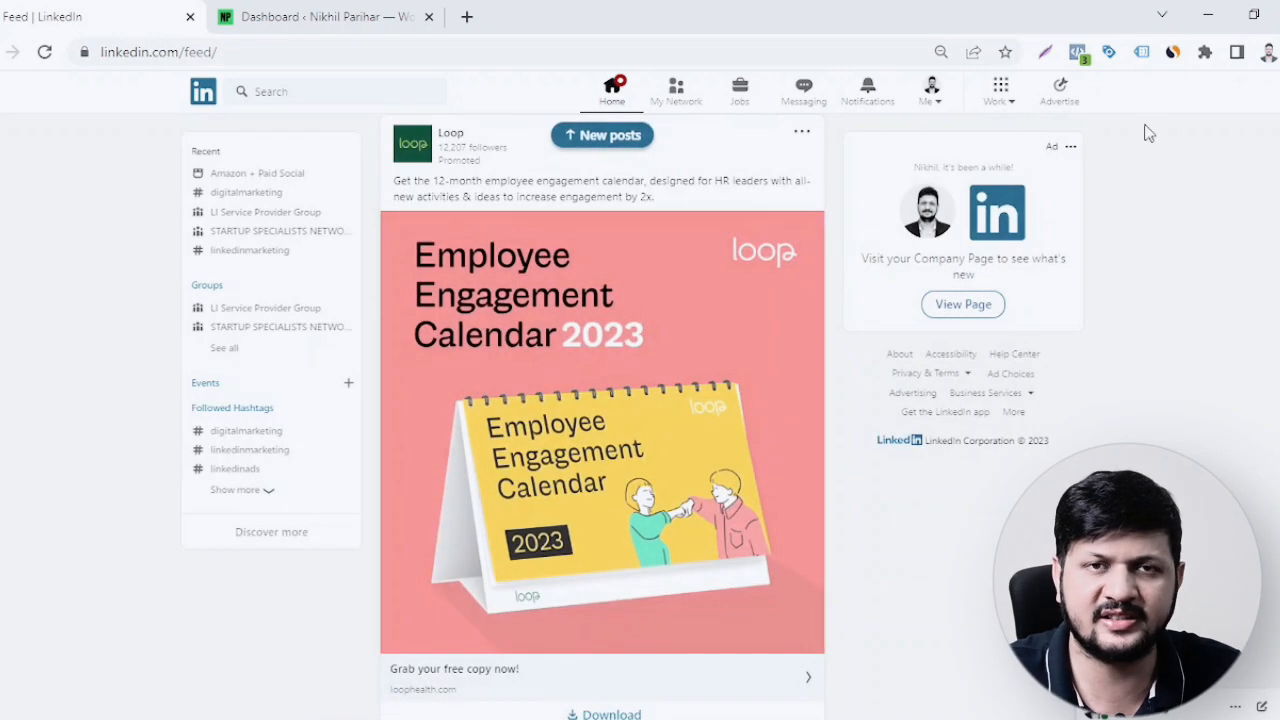
{"action": "left_click", "coordinate": [1070, 100]}
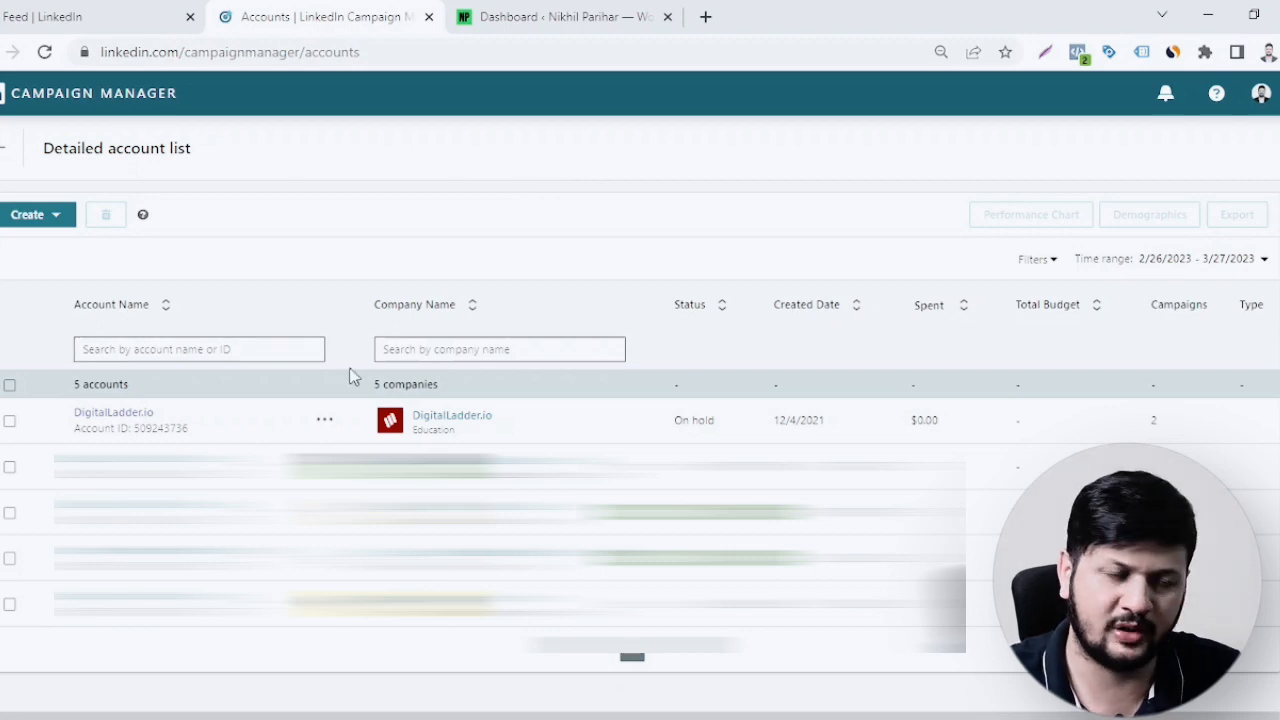
{"action": "left_click", "coordinate": [124, 418]}
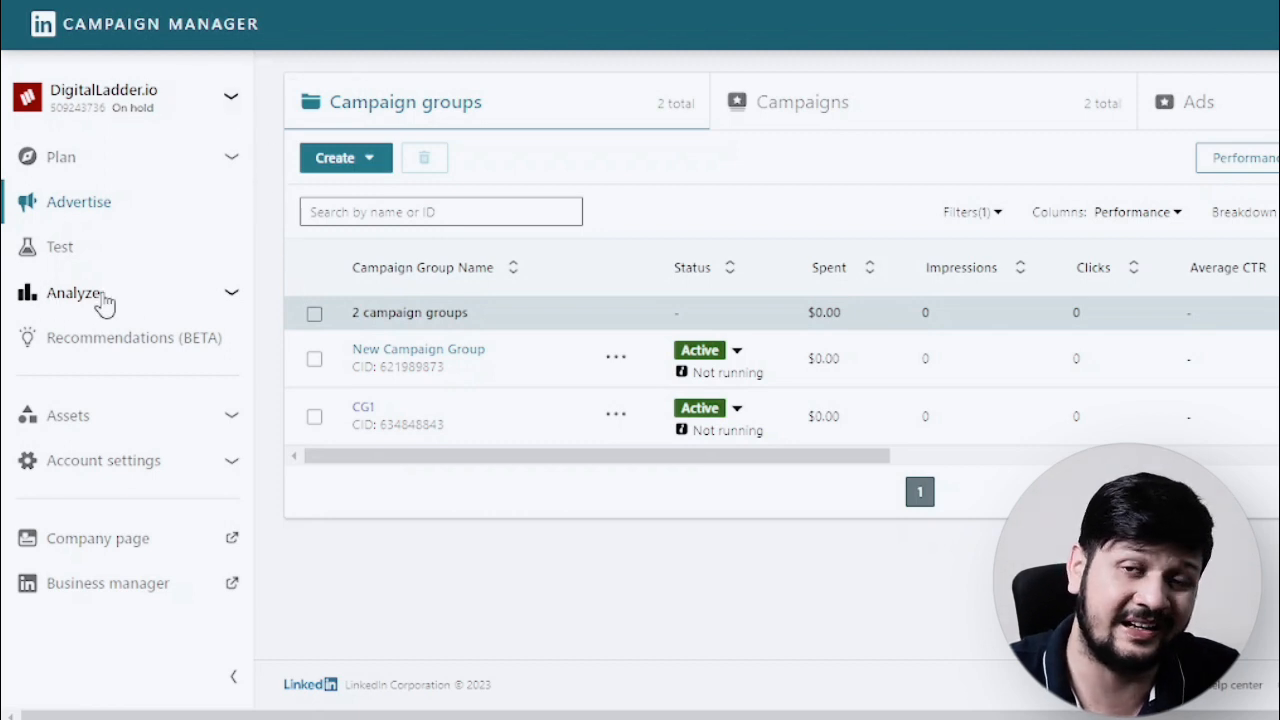
Step: Copy the Insight Tag code from the account's option to install the tag yourself
{"action": "left_click", "coordinate": [230, 298]}
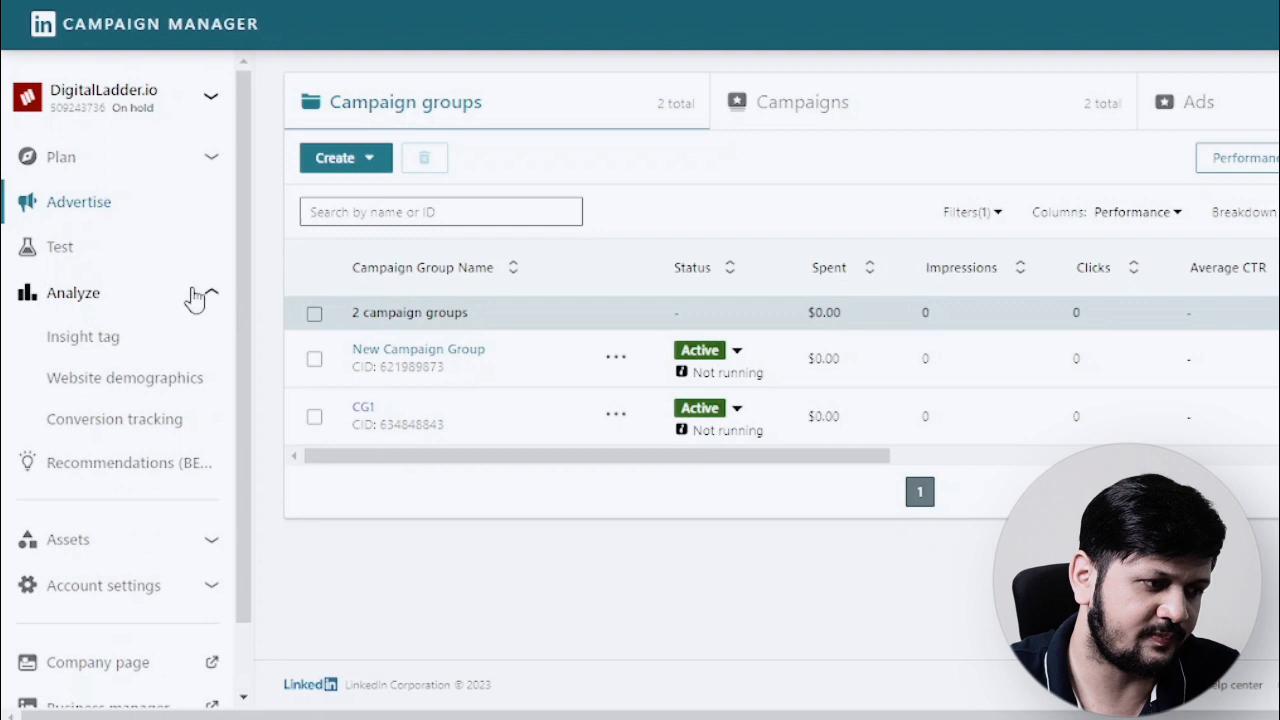
{"action": "left_click", "coordinate": [83, 340]}
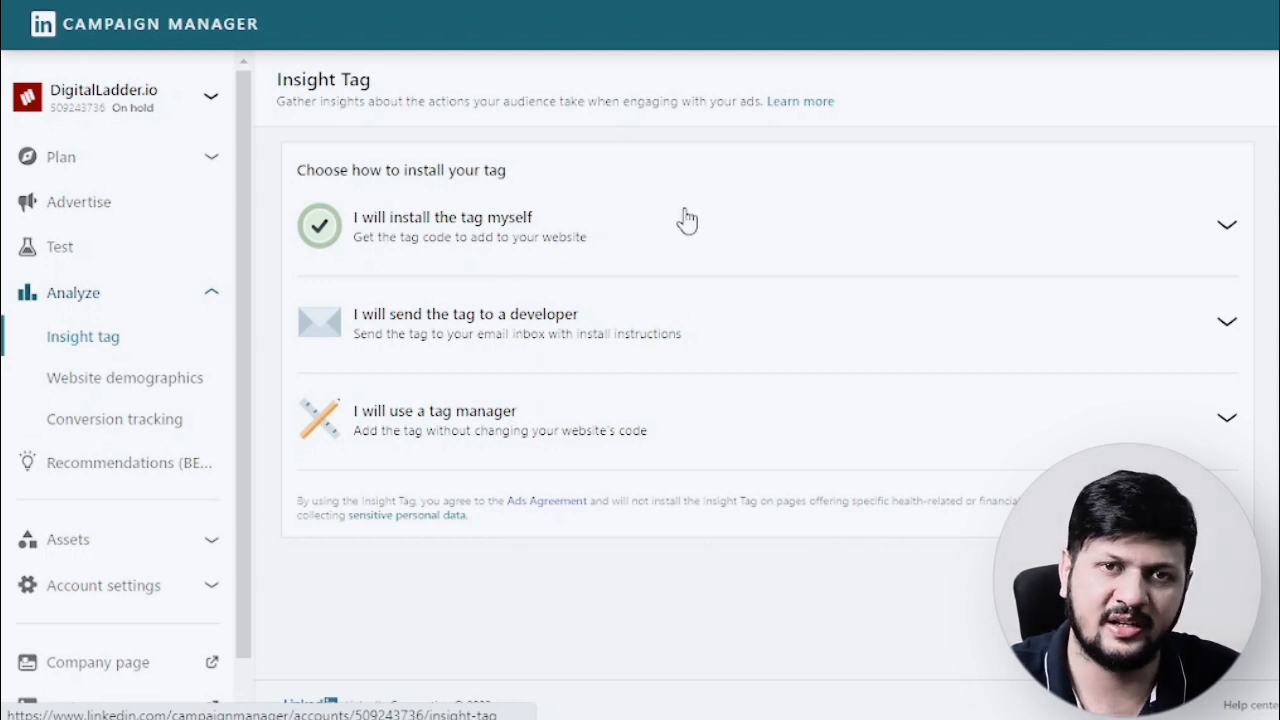
{"action": "left_click", "coordinate": [1229, 229]}
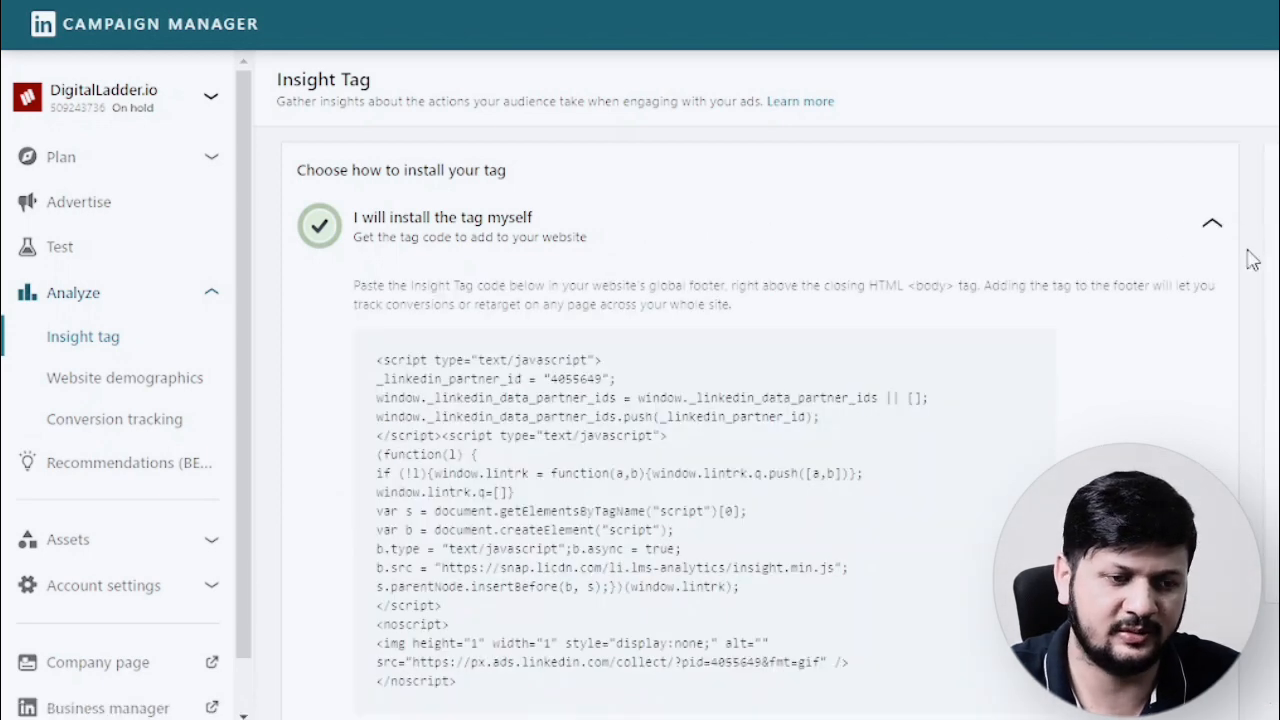
{"action": "scroll", "coordinate": [1250, 262], "scroll_direction": "down", "scroll_amount": 3}
{"action": "scroll", "coordinate": [1250, 265], "scroll_direction": "up", "scroll_amount": 1}
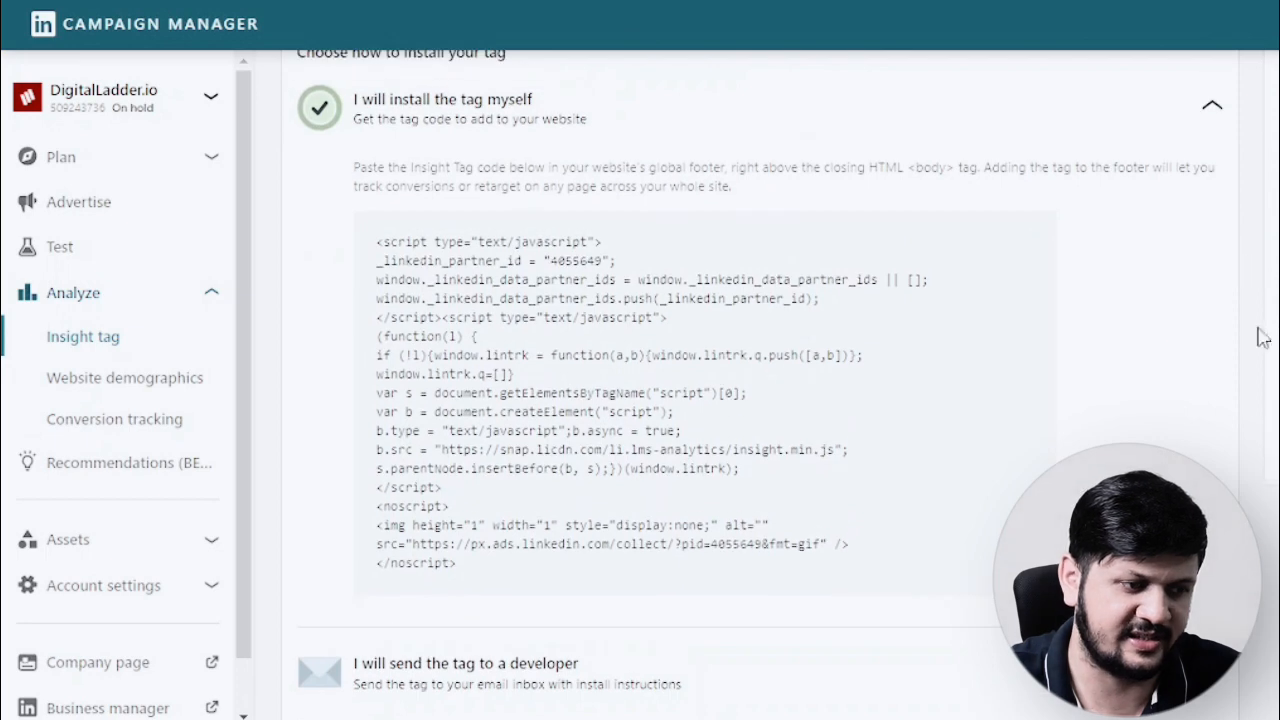
{"action": "left_click", "coordinate": [657, 420]}
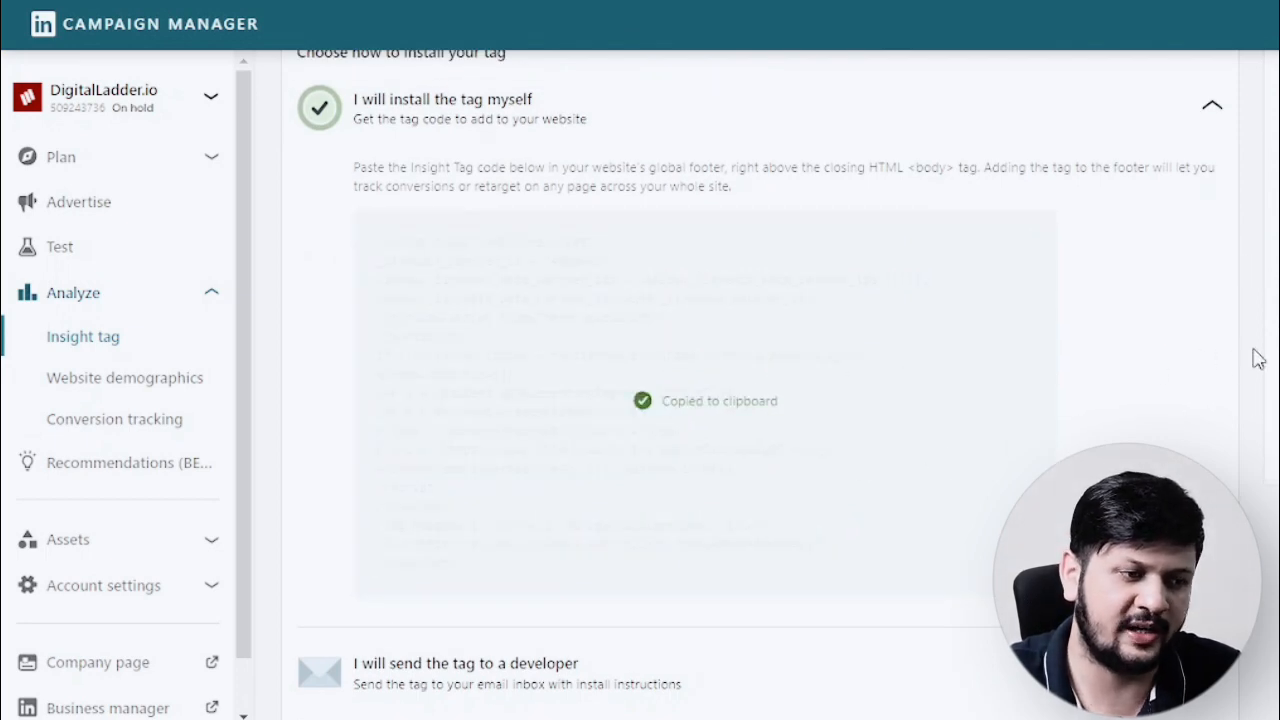
{"action": "scroll", "coordinate": [1240, 300], "scroll_direction": "up", "scroll_amount": 1}
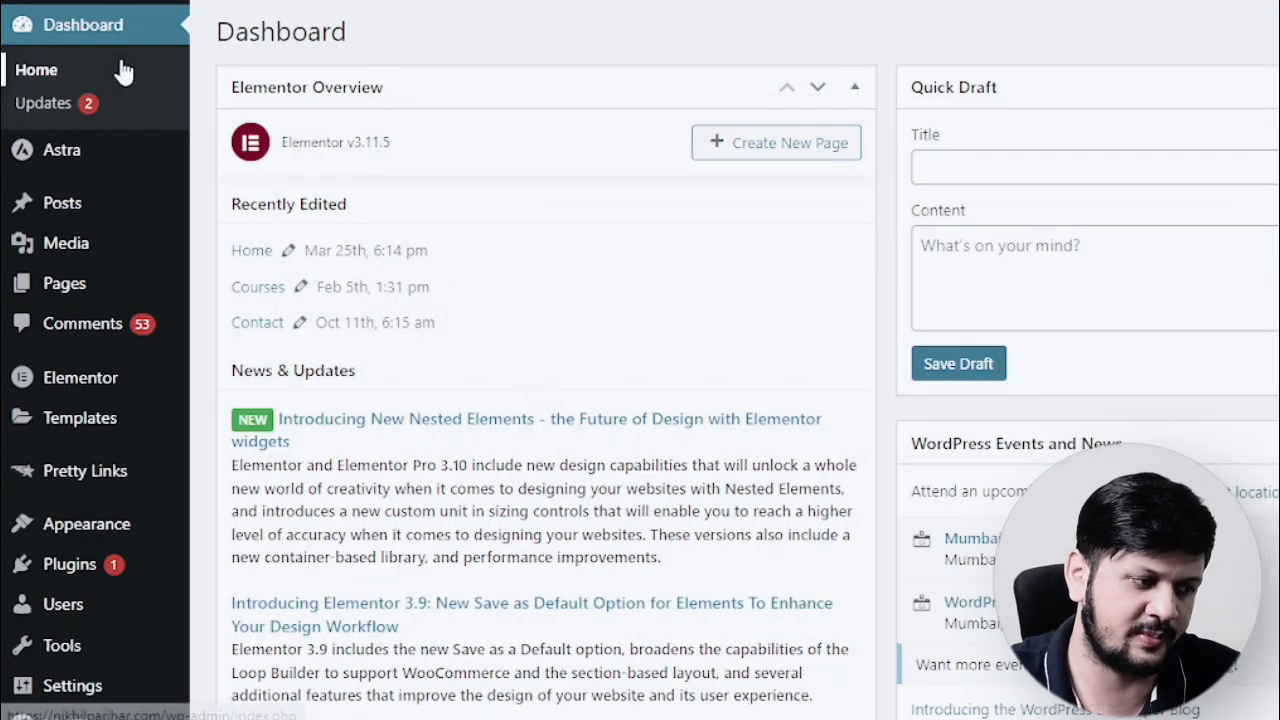
Step: Switch to the WordPress dashboard and search the plugin directory for "headers and footers"
{"action": "left_click", "coordinate": [67, 566]}
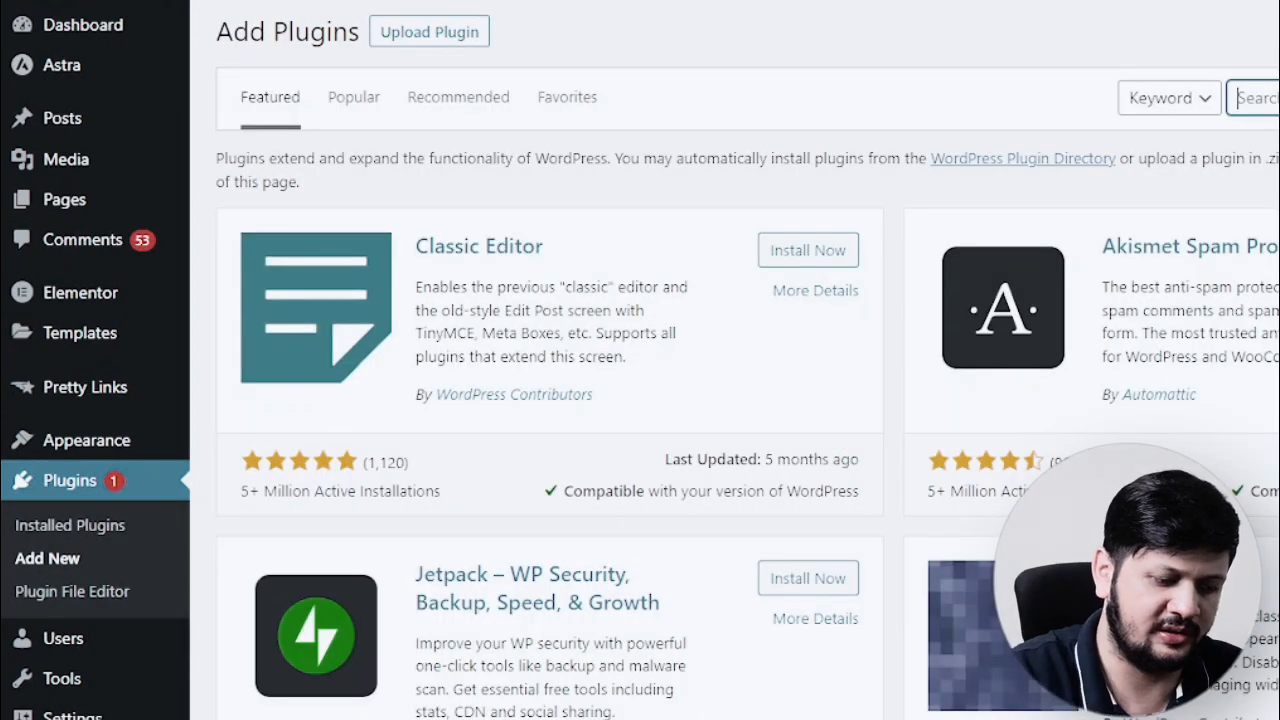
{"action": "type", "text": "headers and footers"}
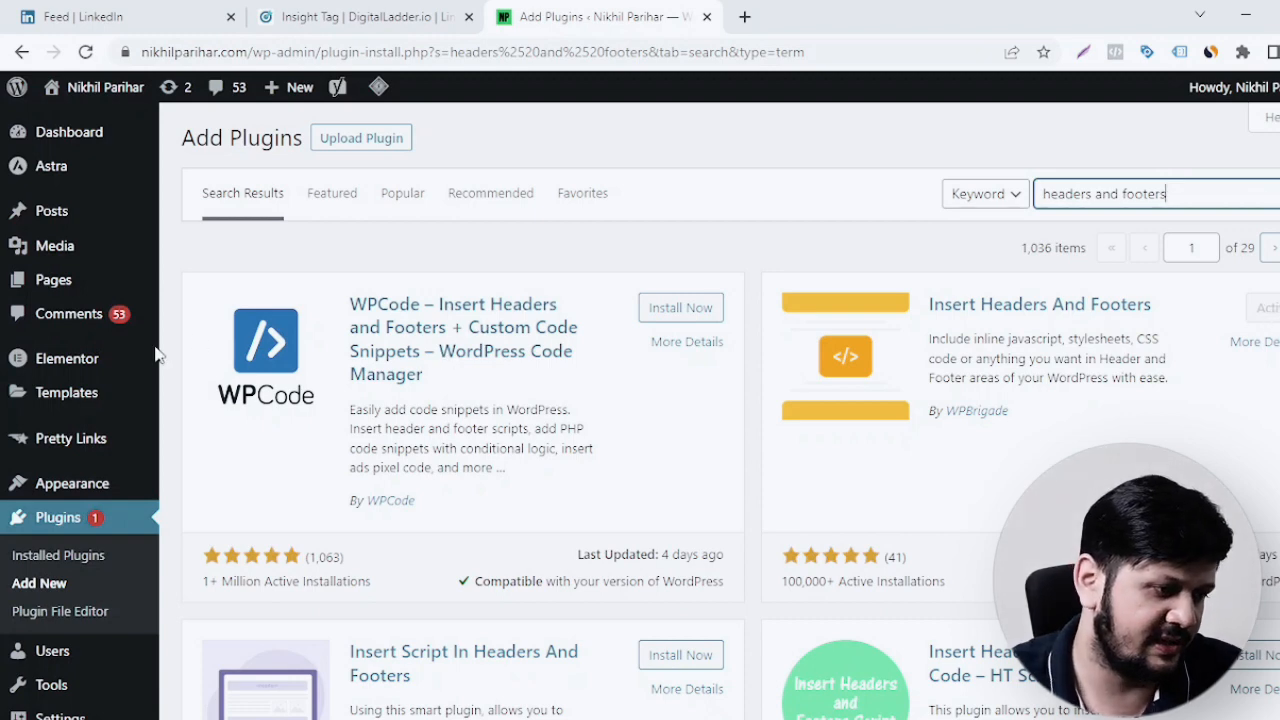
Step: Open the settings page of the WP Headers and Footers plugin
{"action": "scroll", "coordinate": [122, 513], "scroll_direction": "down", "scroll_amount": 2}
{"action": "mouse_move", "coordinate": [63, 522]}
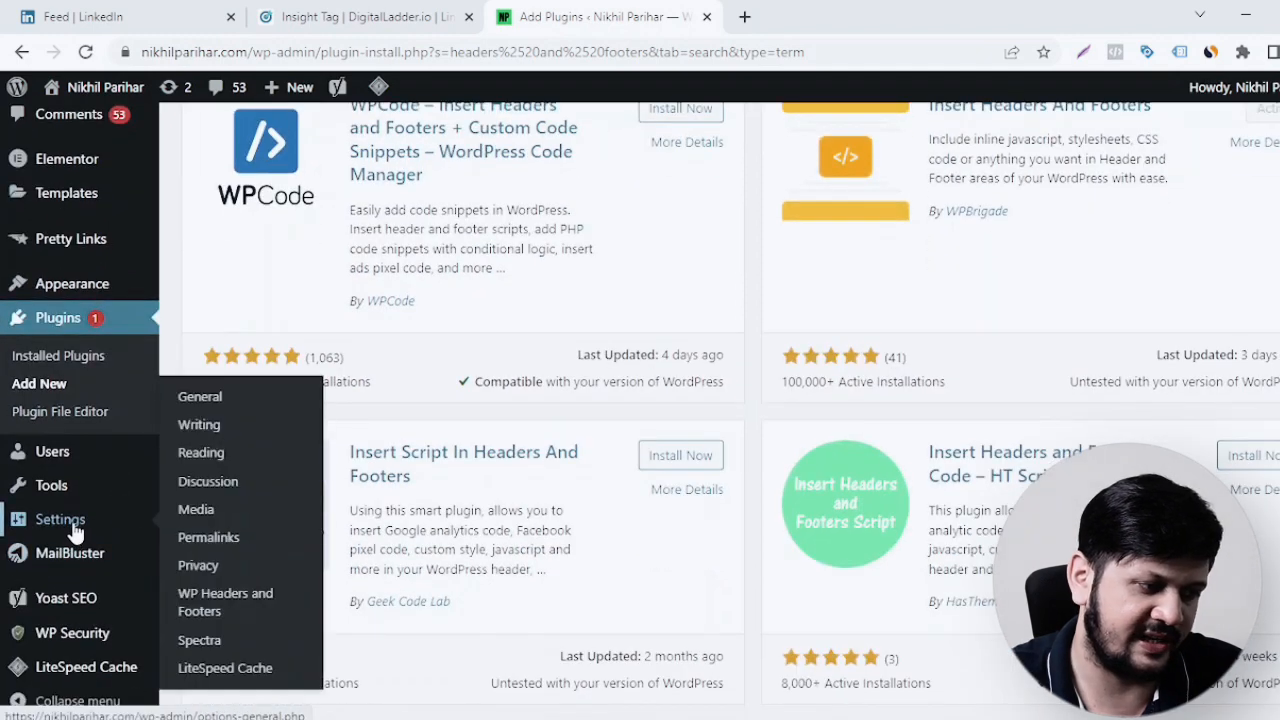
{"action": "left_click", "coordinate": [210, 604]}
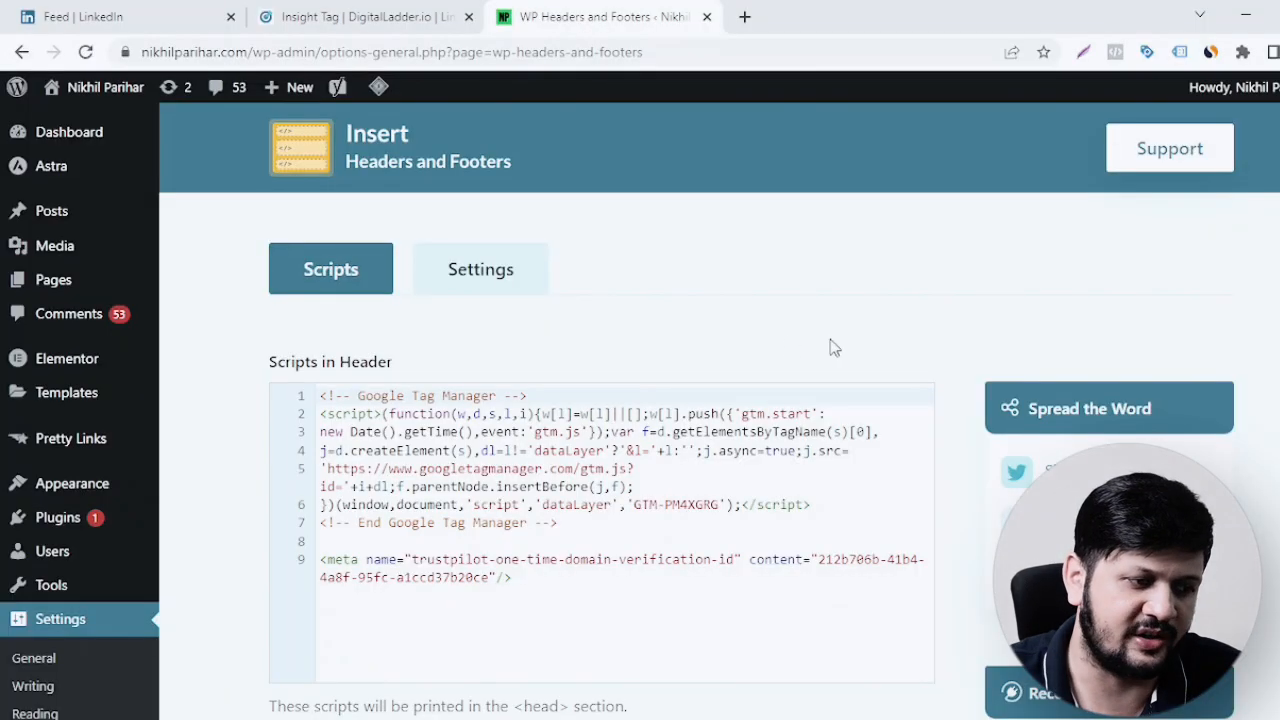
Step: Review the plugin's header, body and footer script sections and save the changes
{"action": "scroll", "coordinate": [880, 355], "scroll_direction": "down", "scroll_amount": 6}
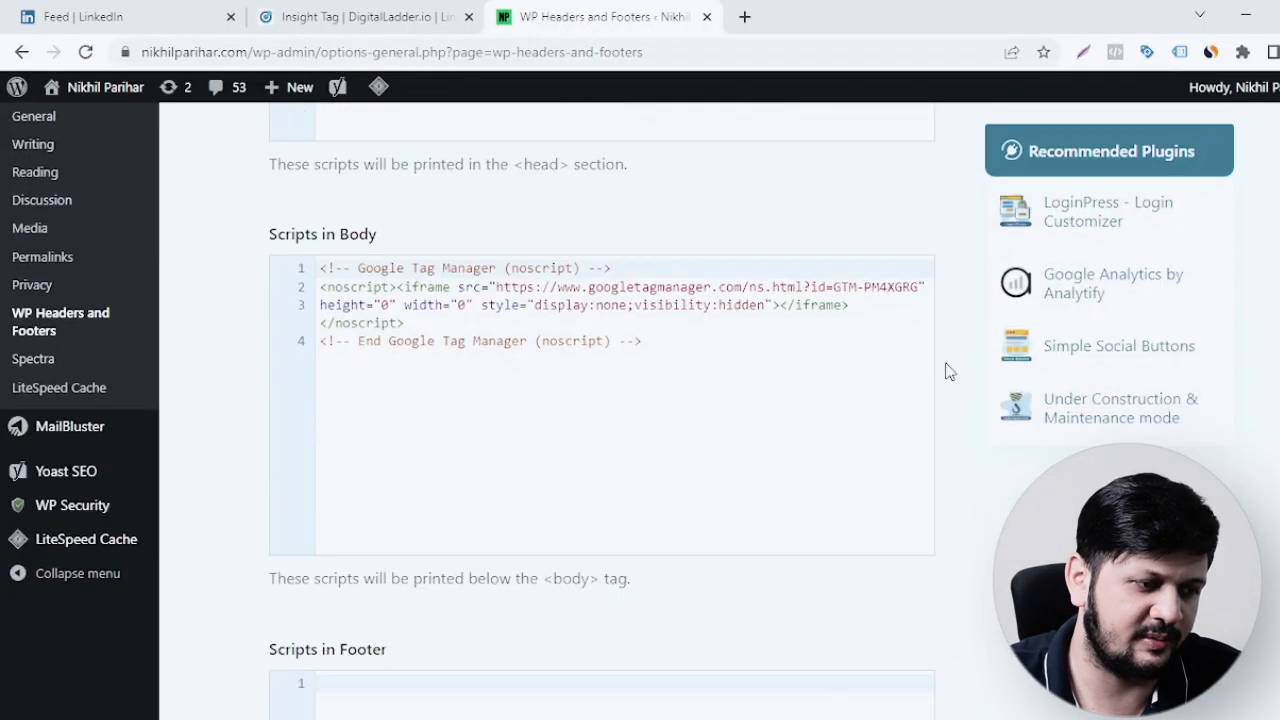
{"action": "scroll", "coordinate": [528, 316], "scroll_direction": "down", "scroll_amount": 1}
{"action": "scroll", "coordinate": [530, 318], "scroll_direction": "up", "scroll_amount": 1}
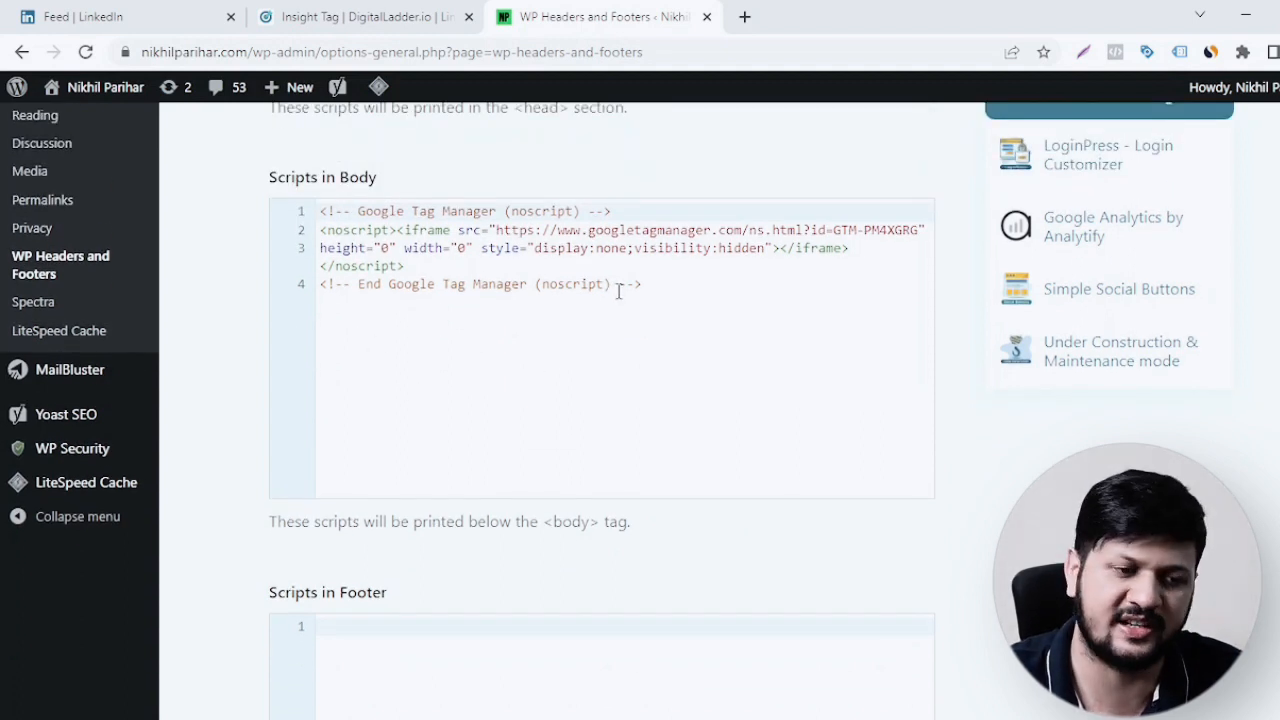
{"action": "scroll", "coordinate": [771, 327], "scroll_direction": "down", "scroll_amount": 4}
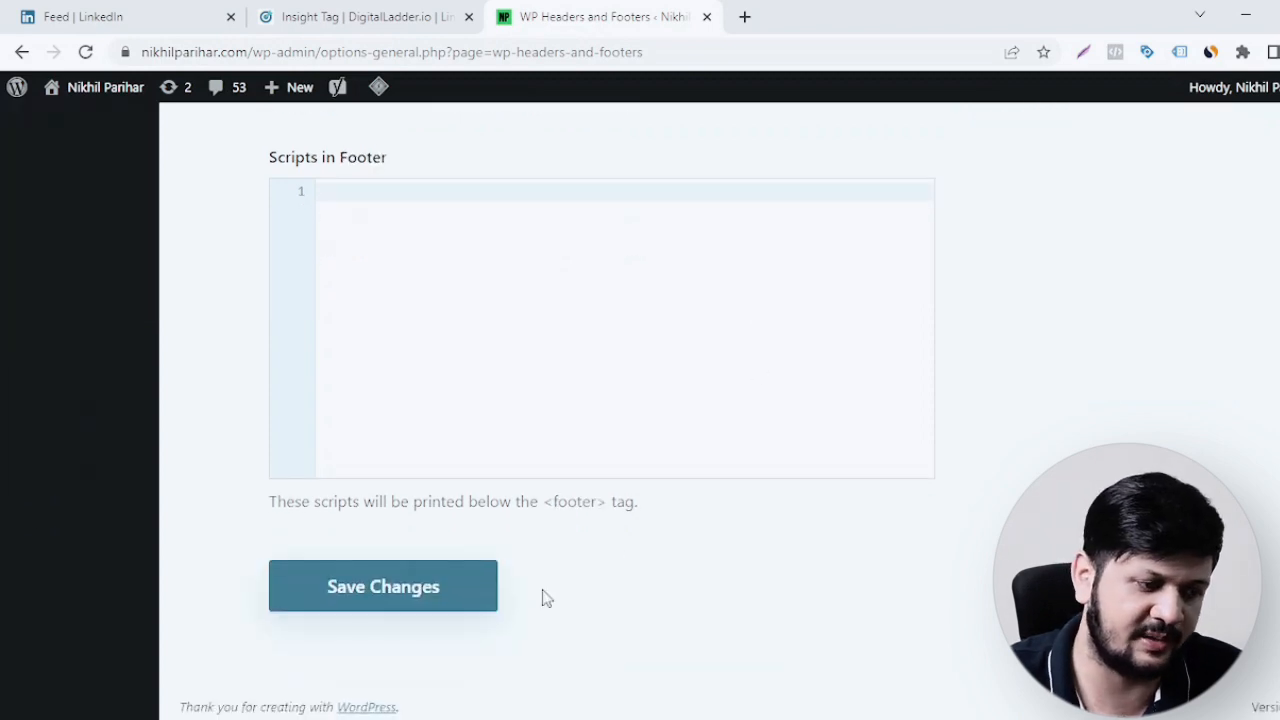
{"action": "left_click", "coordinate": [411, 612]}
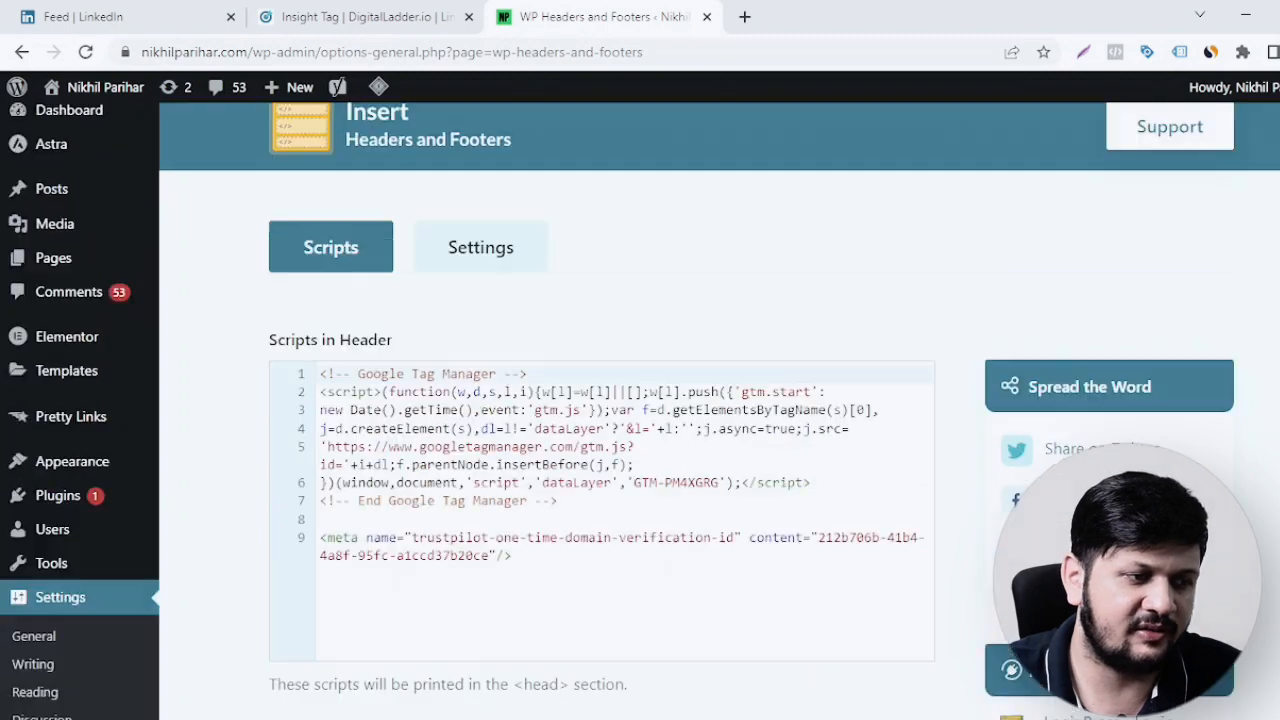
{"action": "scroll", "coordinate": [990, 413], "scroll_direction": "down", "scroll_amount": 6}
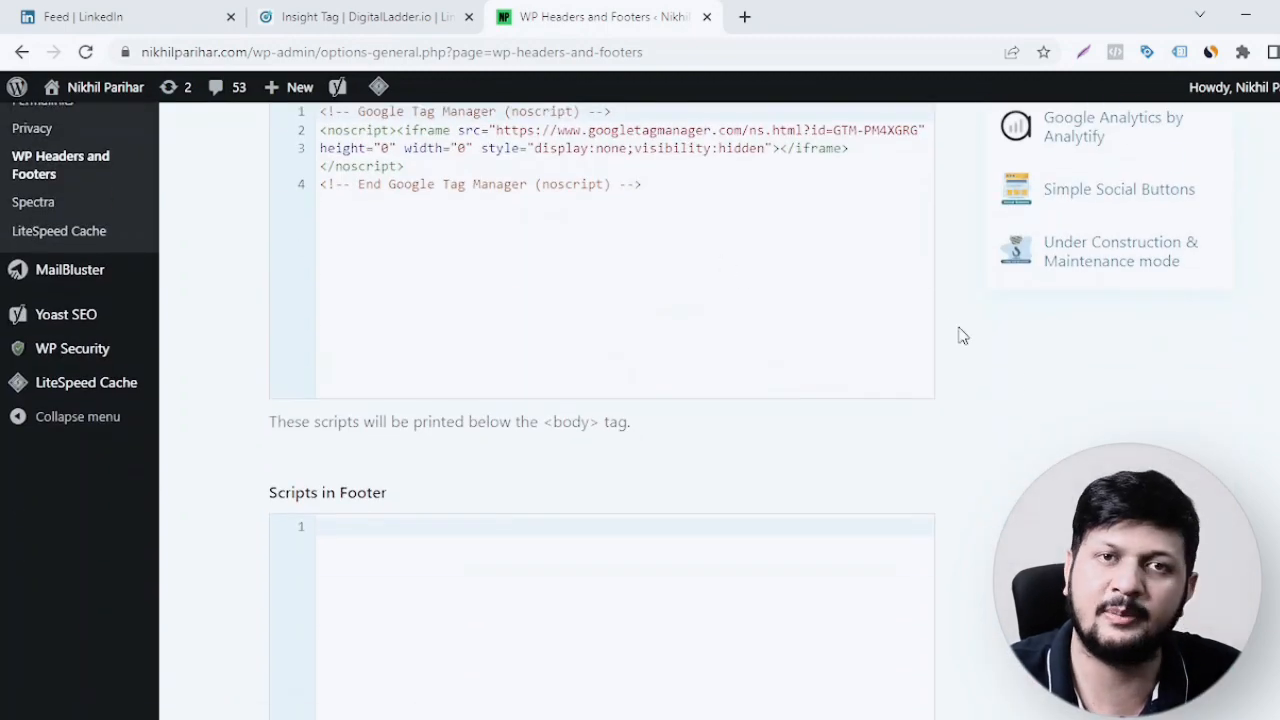
{"action": "scroll", "coordinate": [1077, 414], "scroll_direction": "down", "scroll_amount": 3}
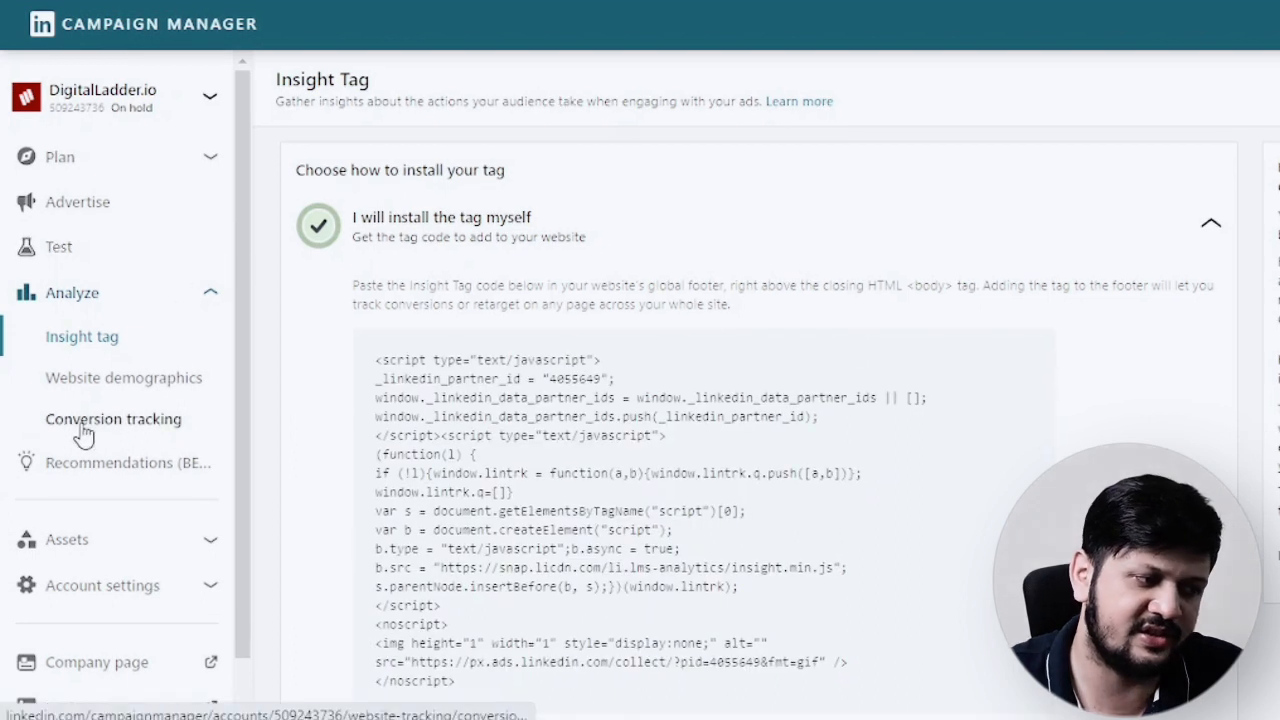
Step: Go to conversion tracking in LinkedIn Campaign Manager and start a new online conversion
{"action": "left_click", "coordinate": [118, 430]}
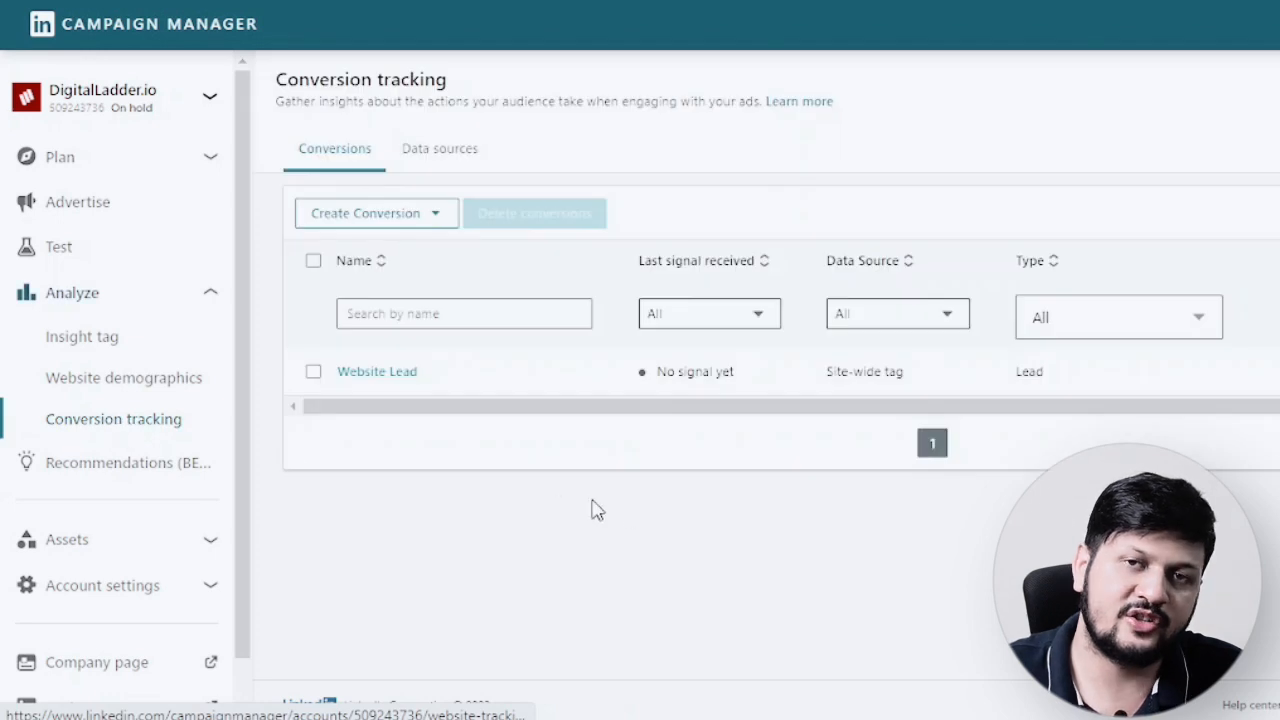
{"action": "left_click", "coordinate": [435, 226]}
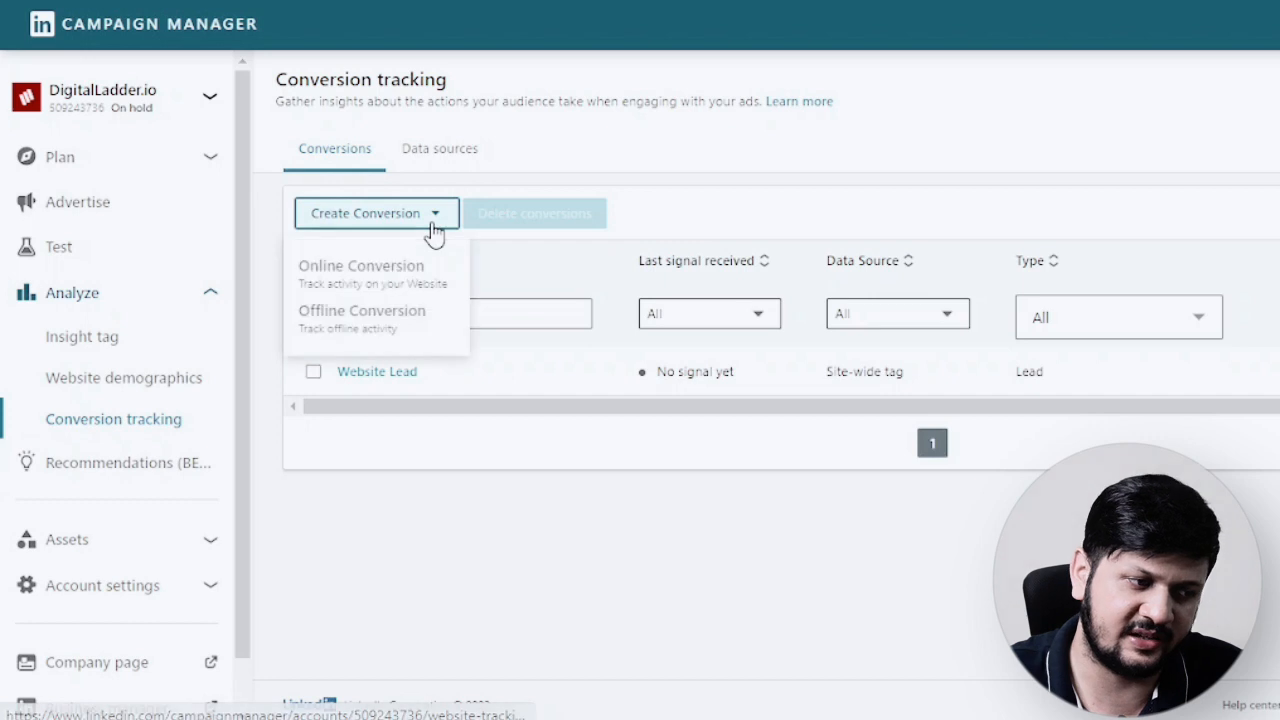
{"action": "left_click", "coordinate": [386, 285]}
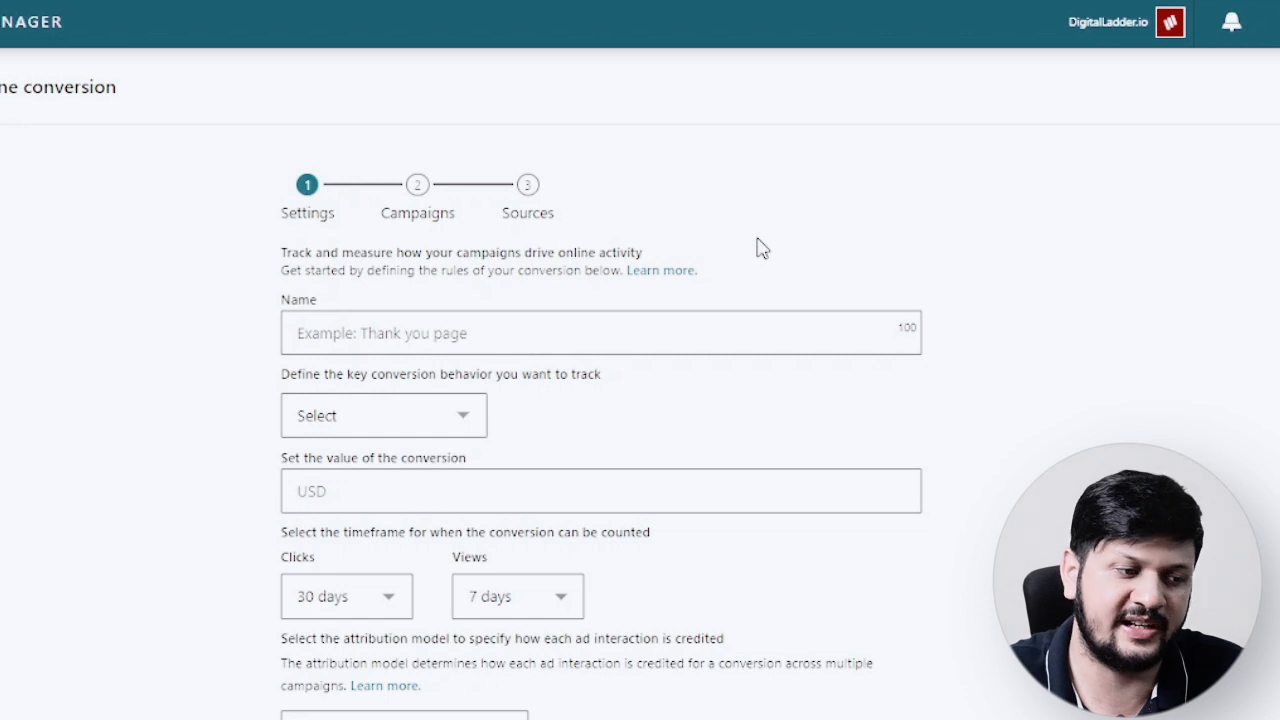
Step: Name the conversion "Leads", set its key behavior to Lead, and continue to campaign selection
{"action": "scroll", "coordinate": [758, 248], "scroll_direction": "down", "scroll_amount": 1}
{"action": "left_click", "coordinate": [643, 220]}
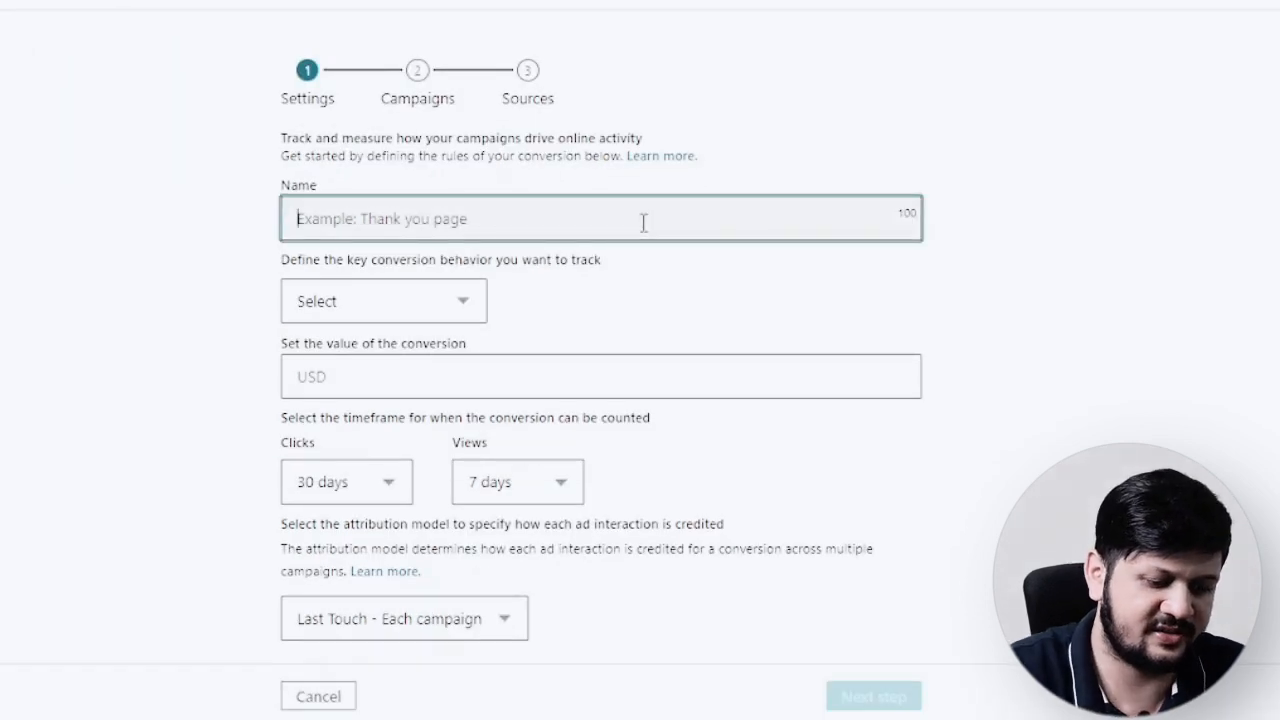
{"action": "type", "text": "Lead"}
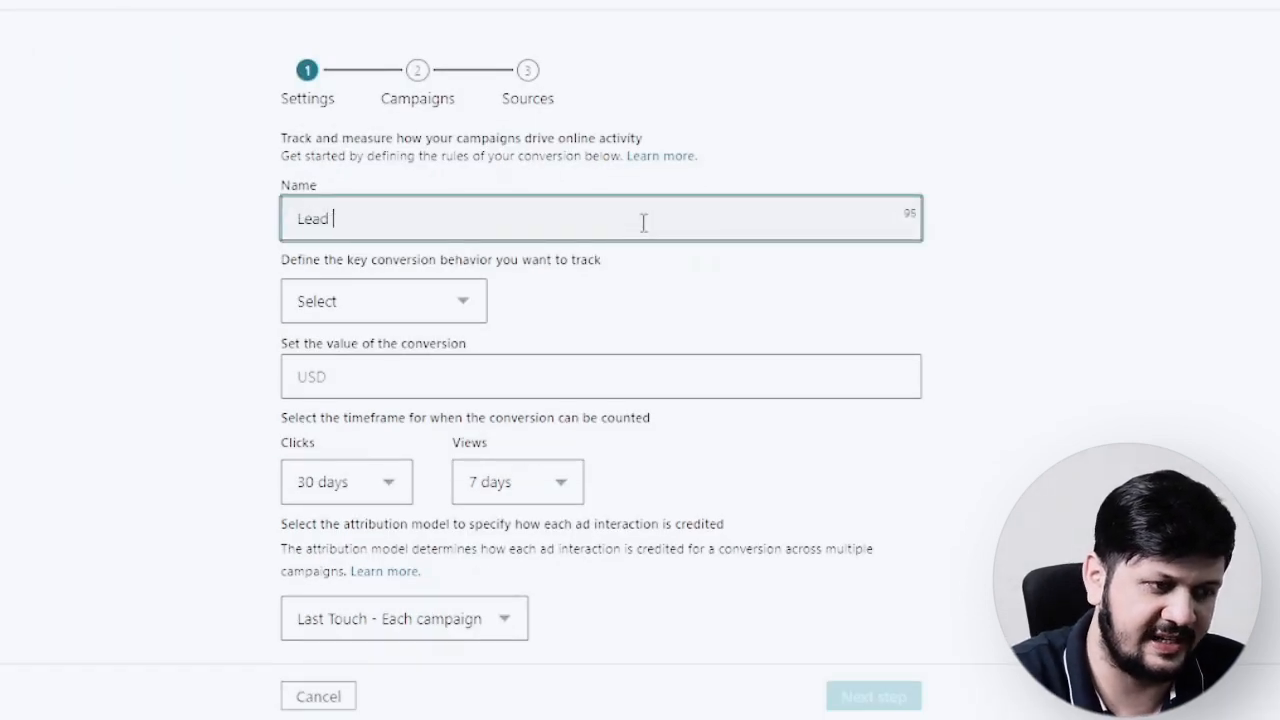
{"action": "key", "text": "BackSpace"}
{"action": "type", "text": "s"}
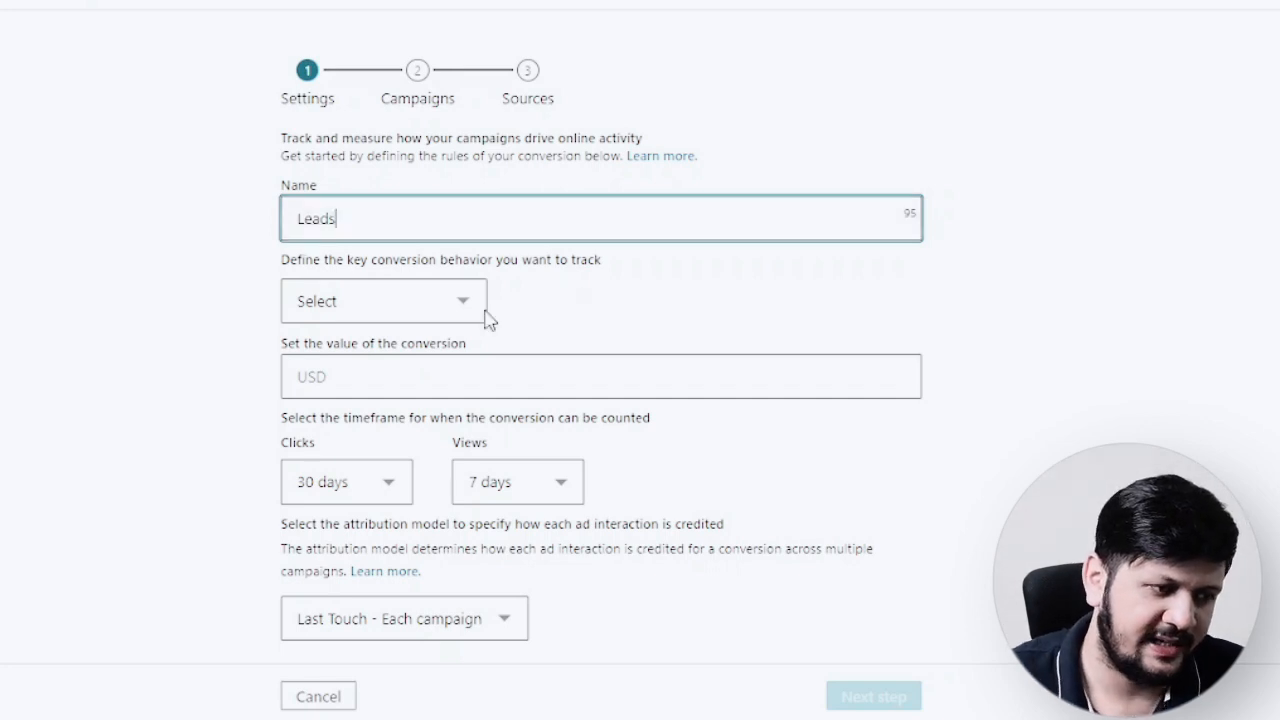
{"action": "left_click", "coordinate": [423, 318]}
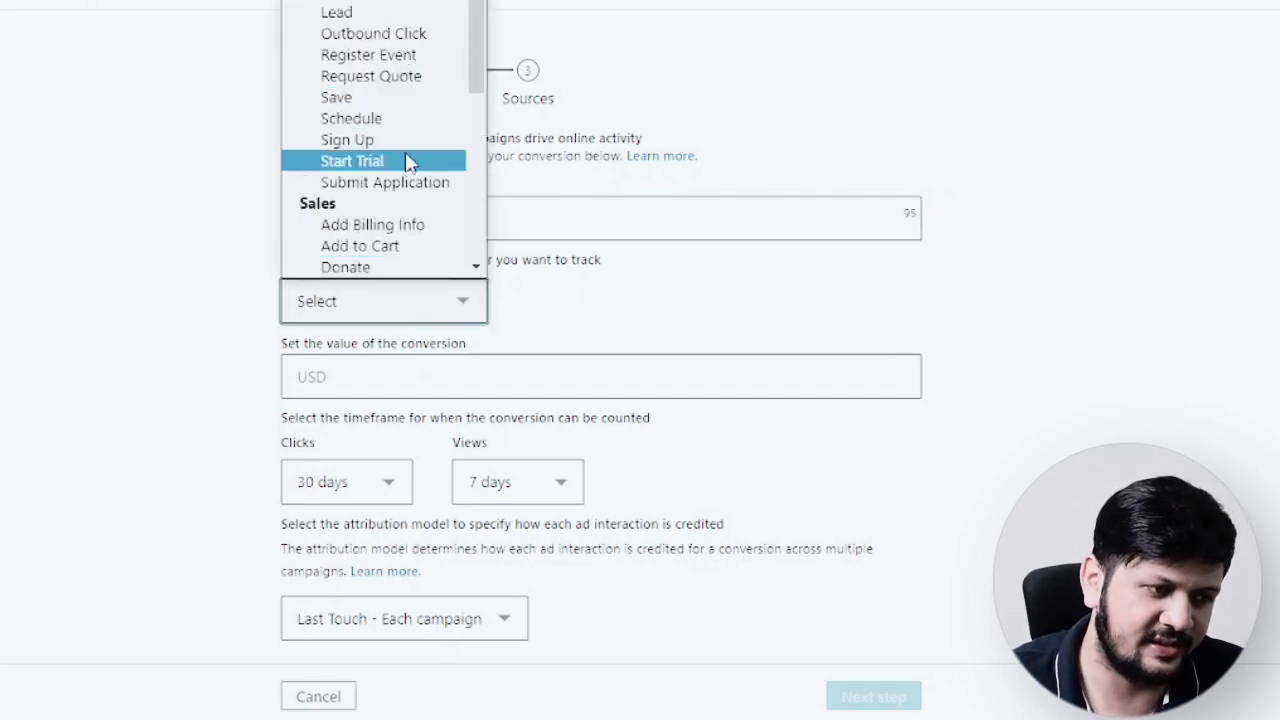
{"action": "scroll", "coordinate": [400, 120], "scroll_direction": "up", "scroll_amount": 1}
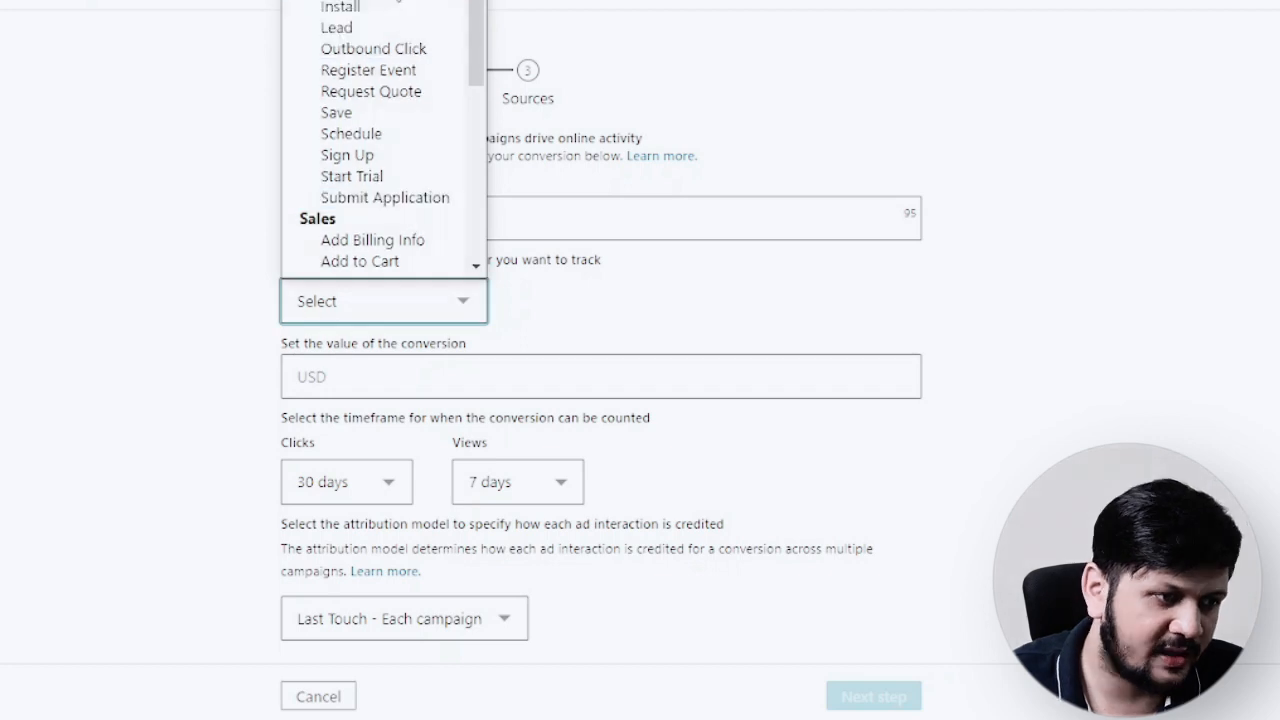
{"action": "left_click", "coordinate": [386, 28]}
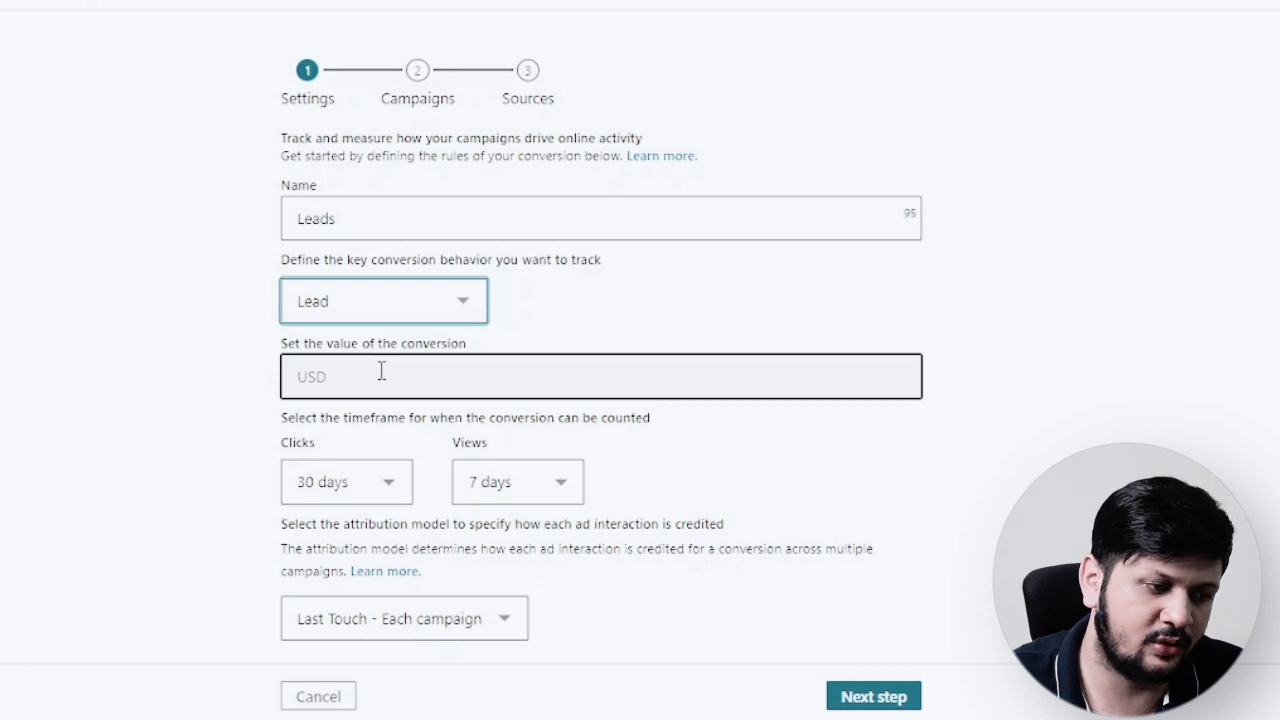
{"action": "left_click", "coordinate": [229, 385]}
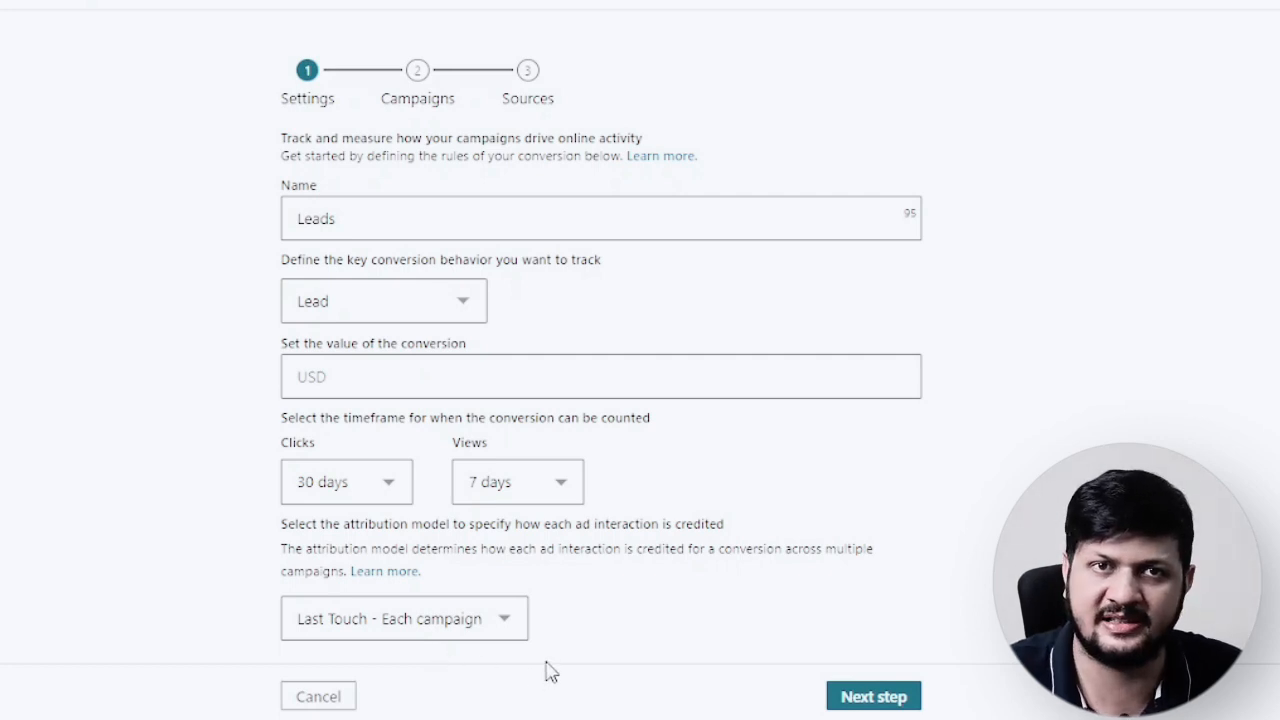
{"action": "left_click", "coordinate": [866, 697]}
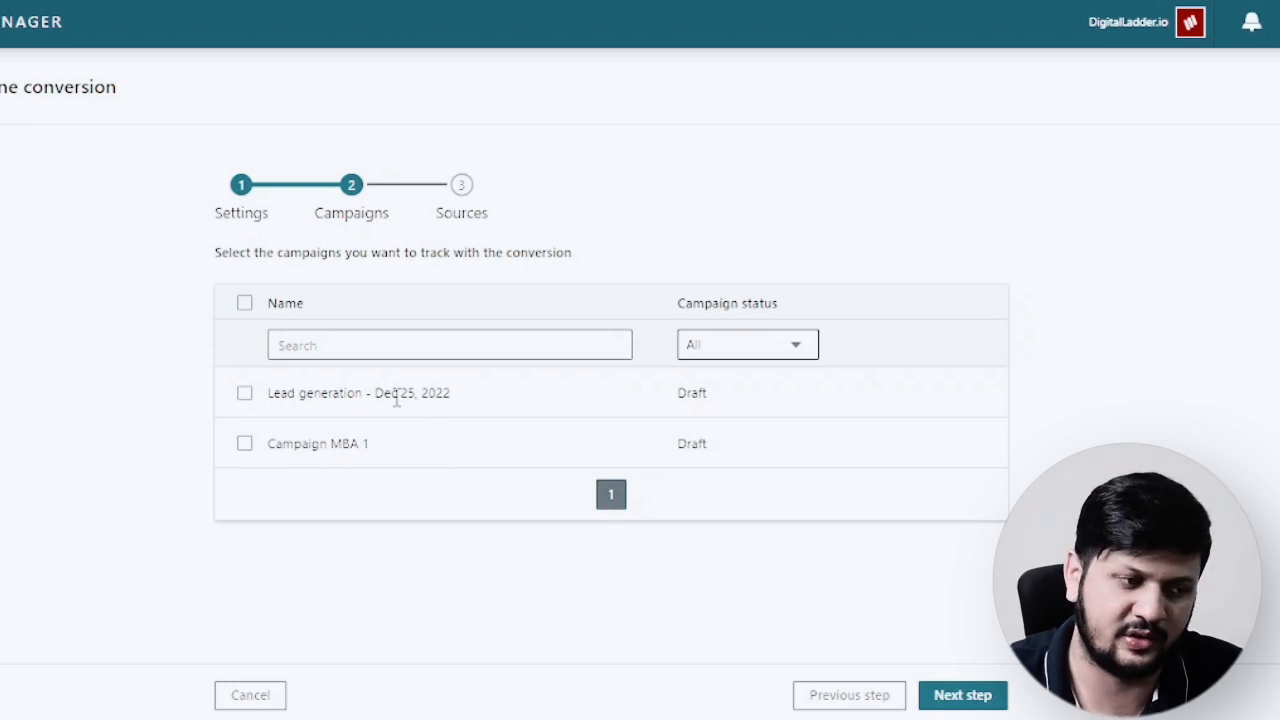
Step: Select both campaigns, Lead generation - Dec 25, 2022 and Campaign MBA 1, for tracking and continue to the sources
{"action": "left_click", "coordinate": [245, 303]}
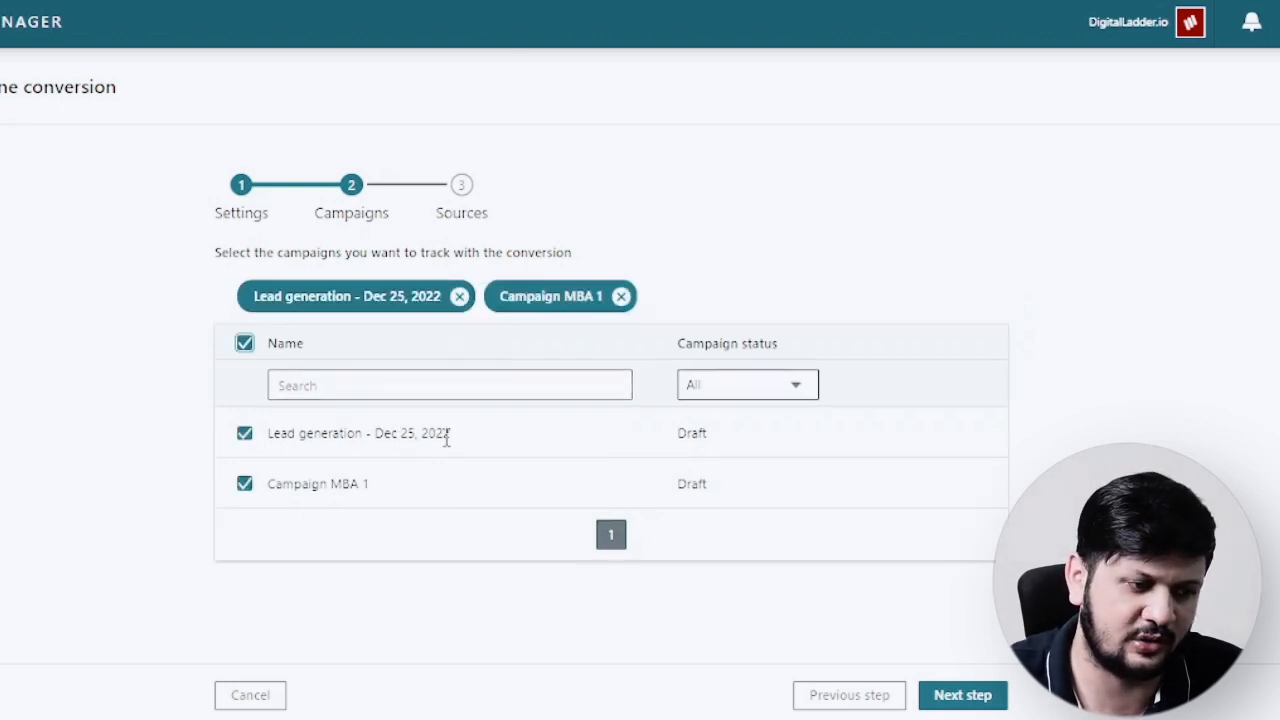
{"action": "left_click", "coordinate": [970, 698]}
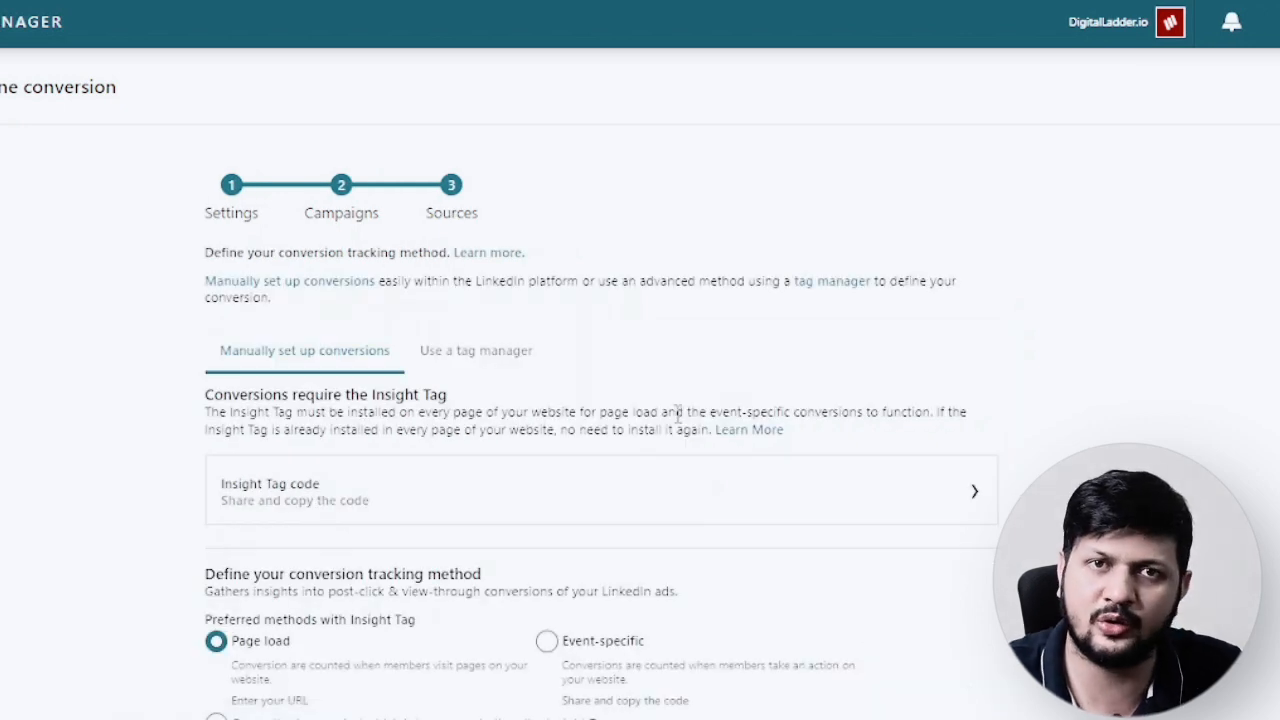
Step: Set the page load conversion rule to match any URL that contains "thank-you"
{"action": "scroll", "coordinate": [1120, 366], "scroll_direction": "down", "scroll_amount": 2}
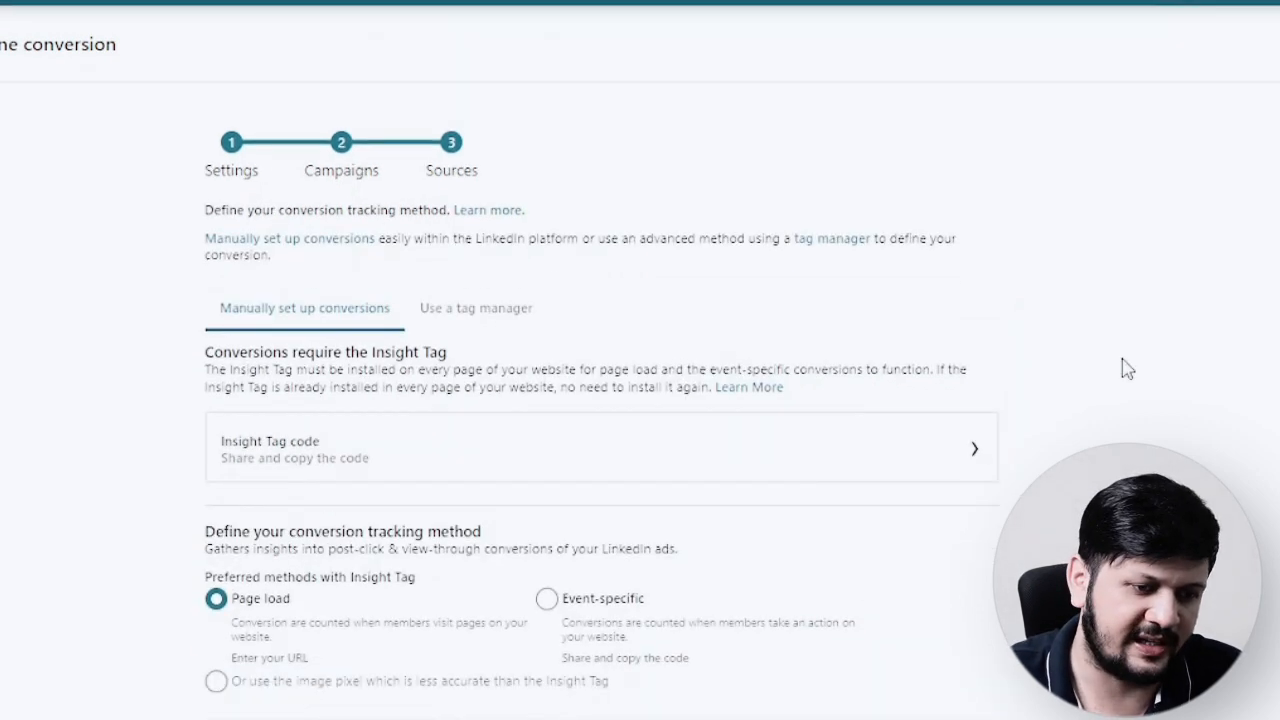
{"action": "scroll", "coordinate": [470, 278], "scroll_direction": "down", "scroll_amount": 2}
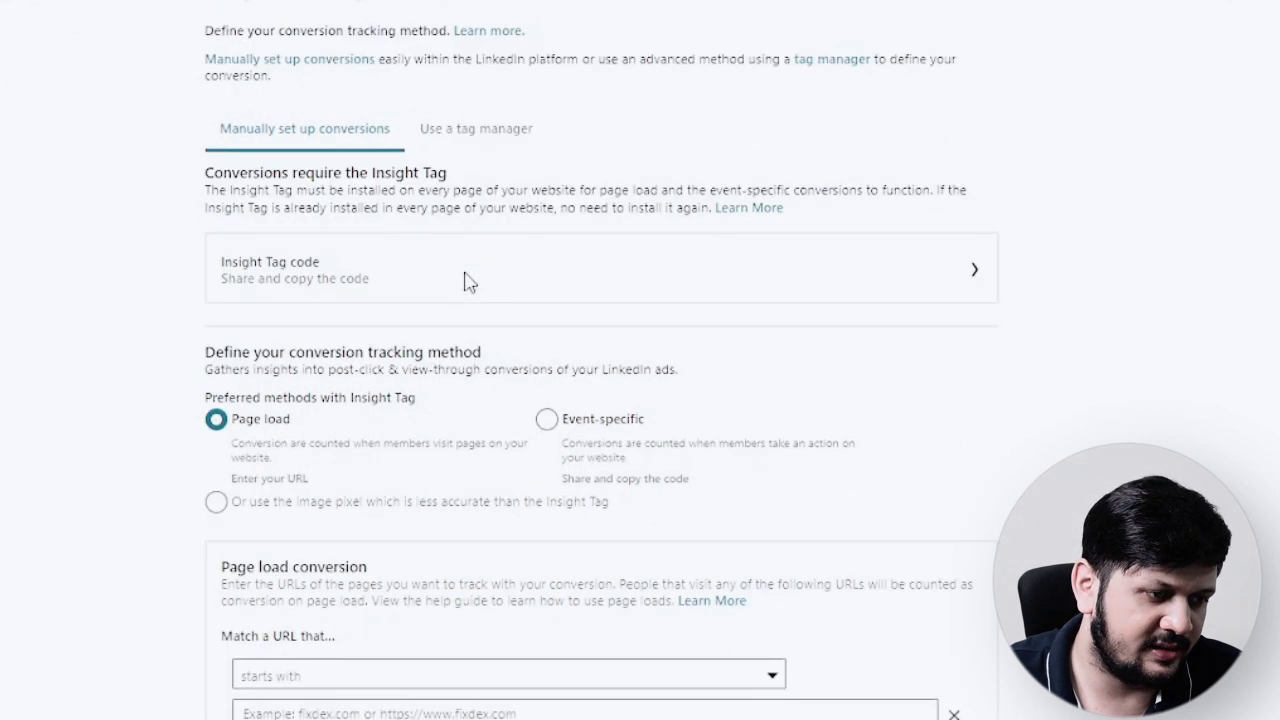
{"action": "scroll", "coordinate": [468, 284], "scroll_direction": "down", "scroll_amount": 3}
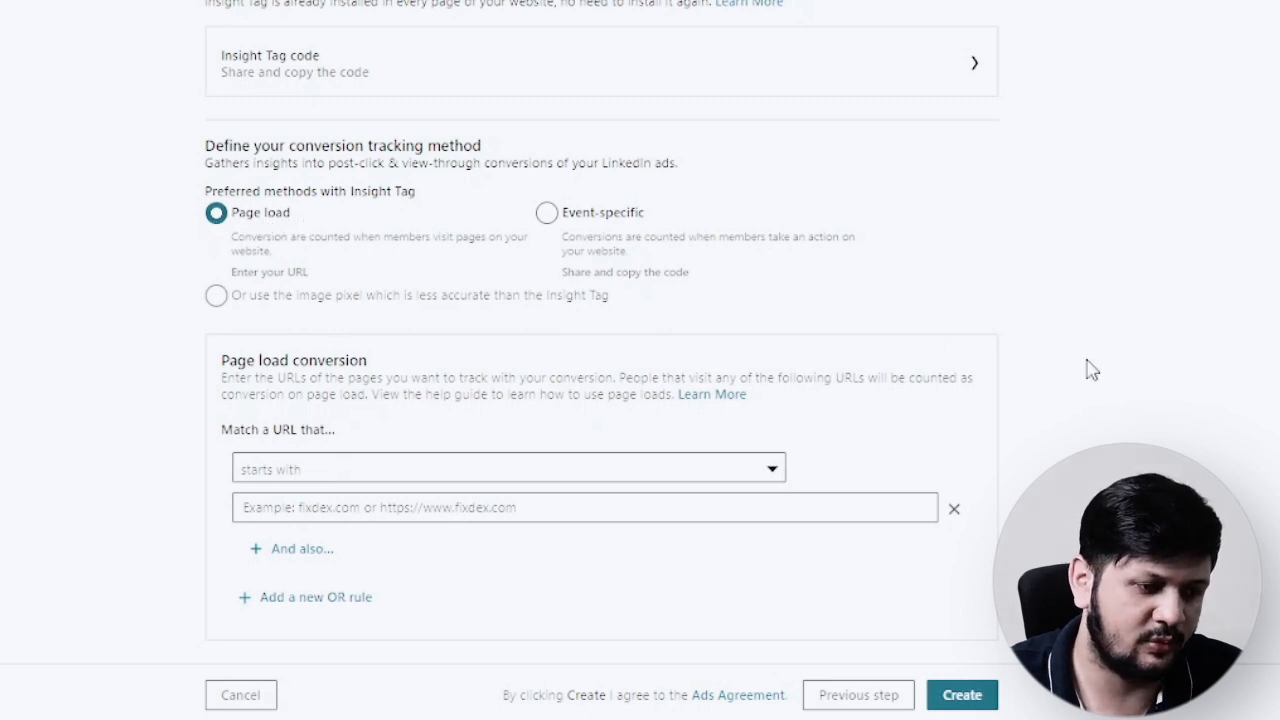
{"action": "left_click", "coordinate": [394, 479]}
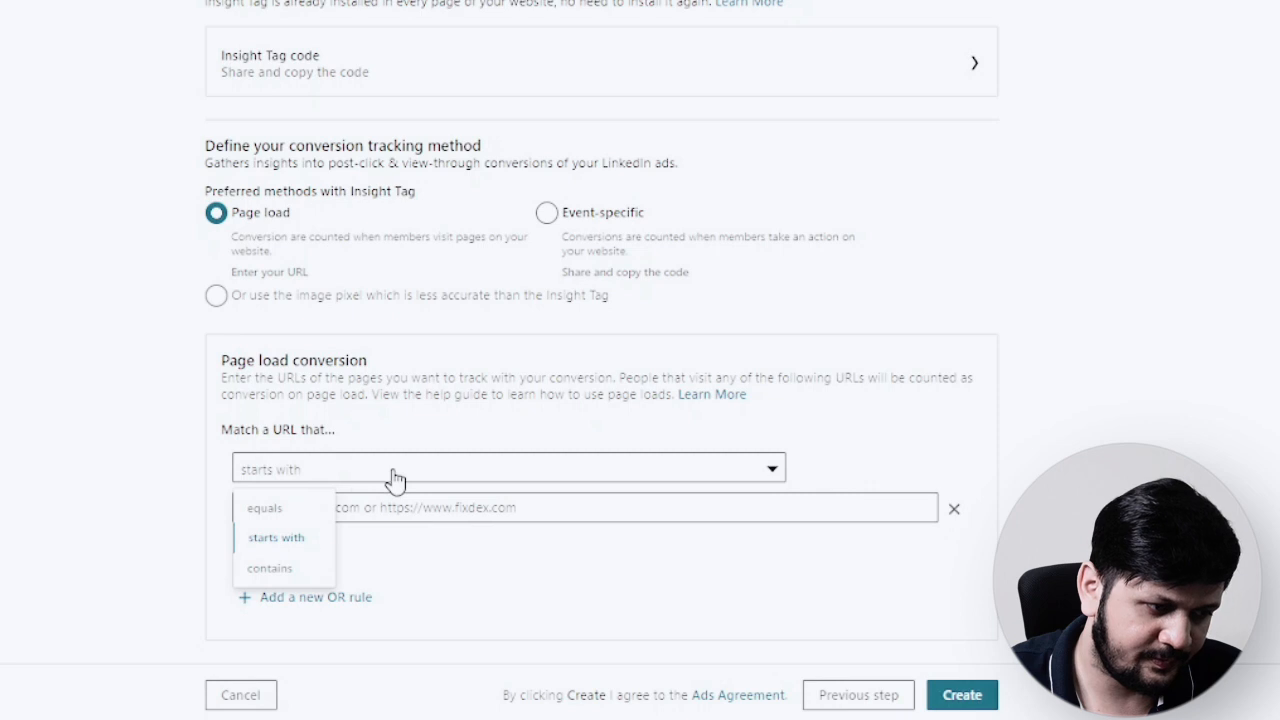
{"action": "left_click", "coordinate": [270, 568]}
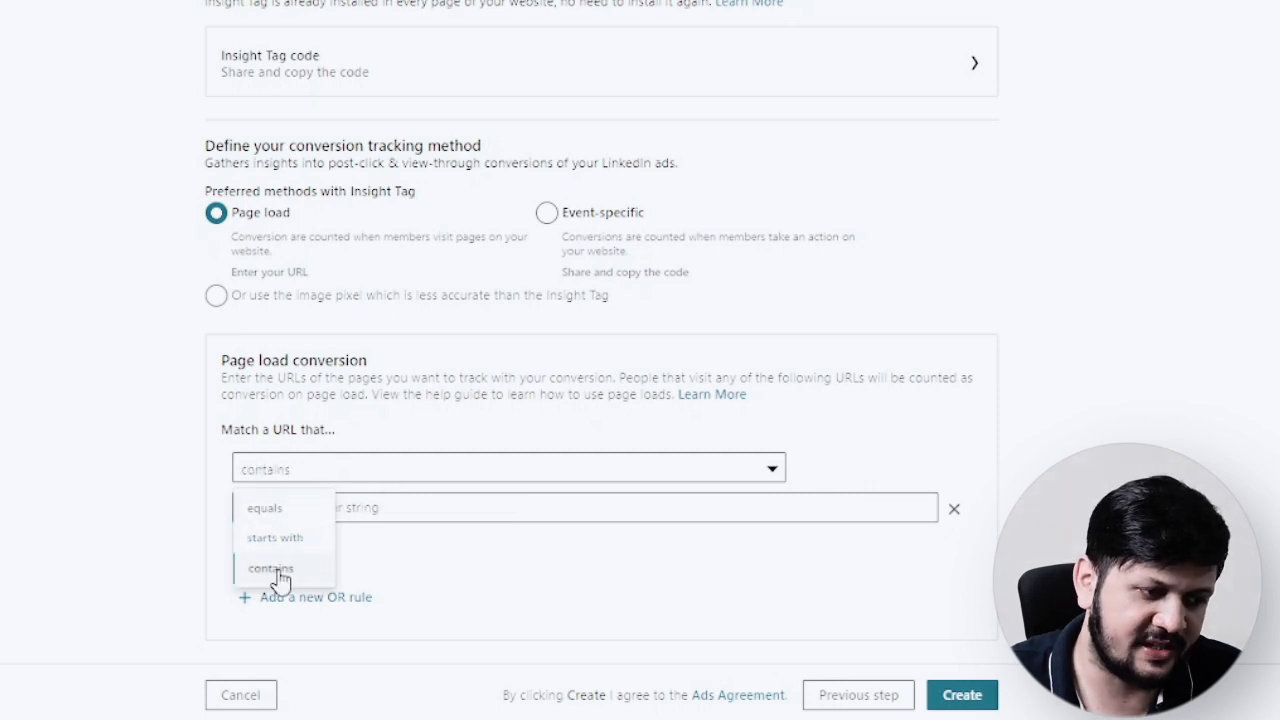
{"action": "left_click", "coordinate": [367, 503]}
{"action": "type", "text": "t"}
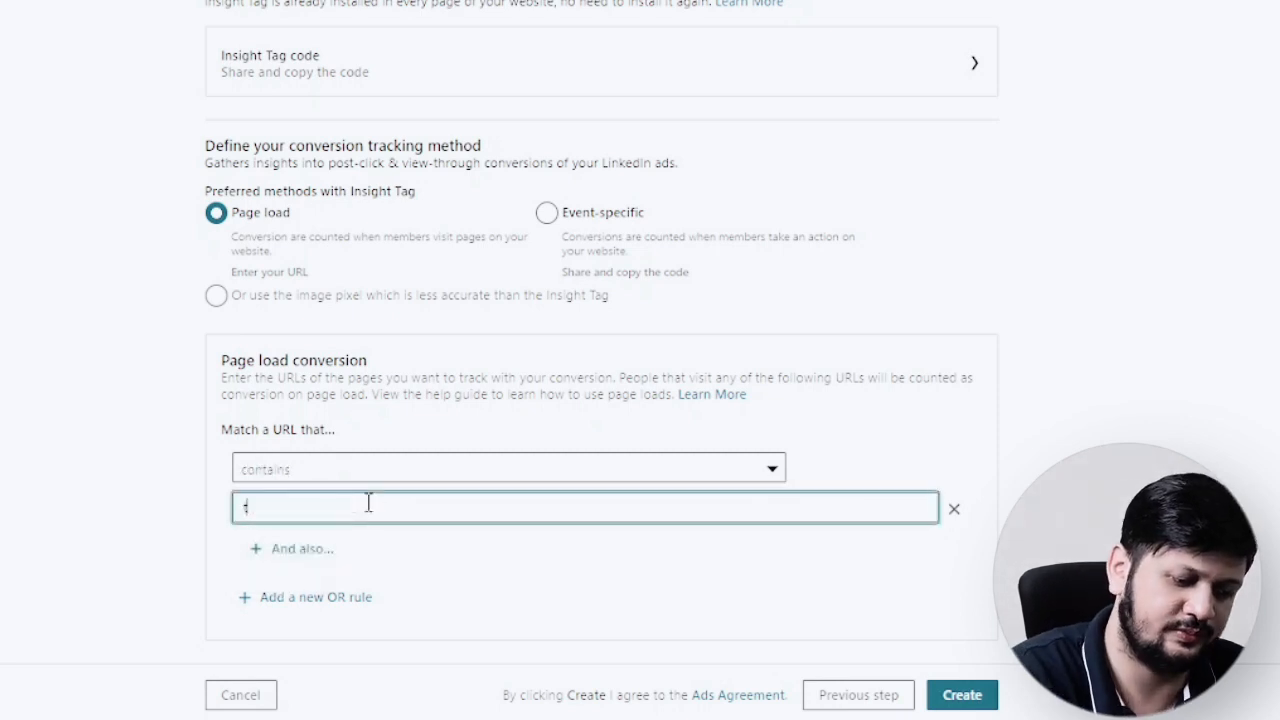
{"action": "type", "text": "hnank"}
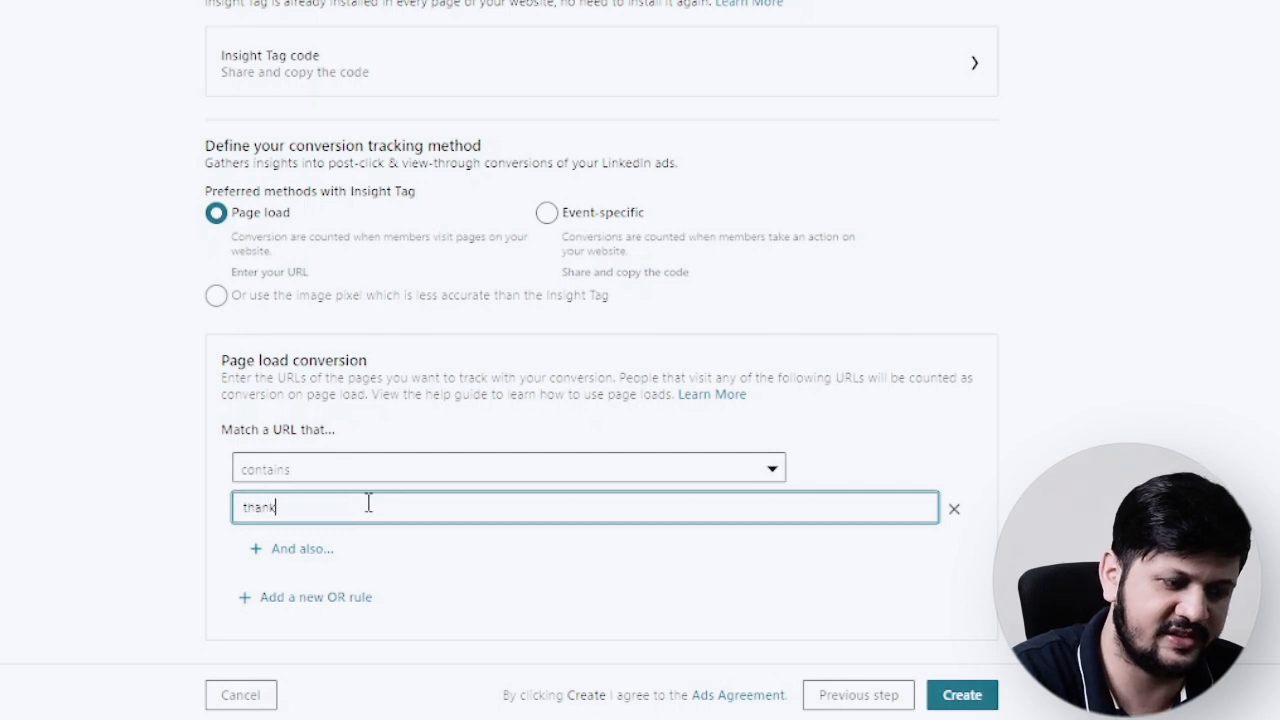
{"action": "type", "text": "-you"}
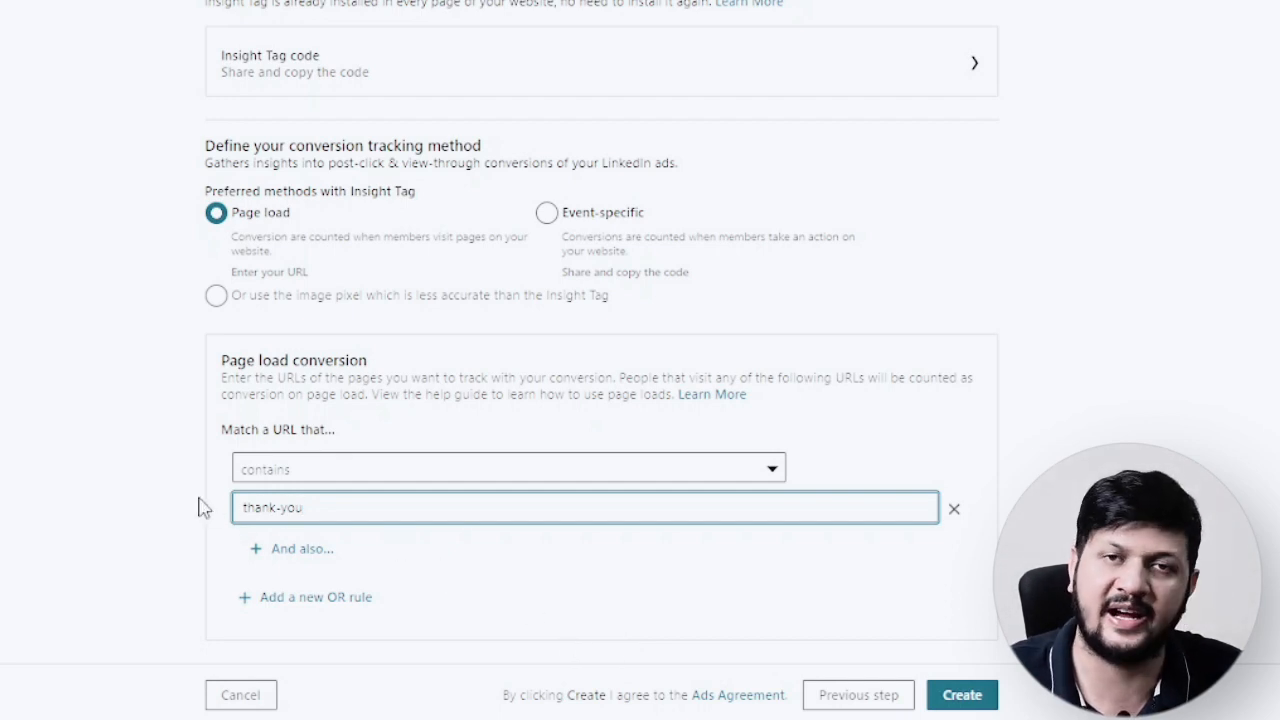
{"action": "left_click", "coordinate": [168, 494]}
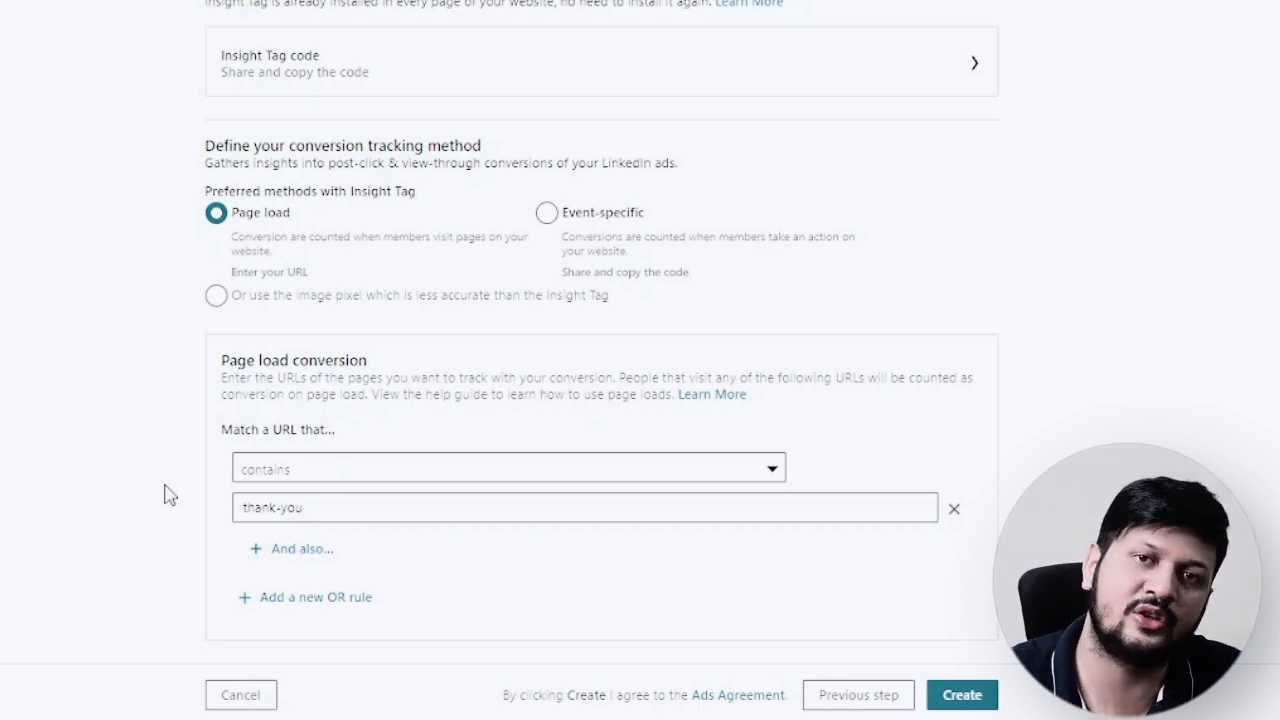
{"action": "scroll", "coordinate": [409, 431], "scroll_direction": "up", "scroll_amount": 1}
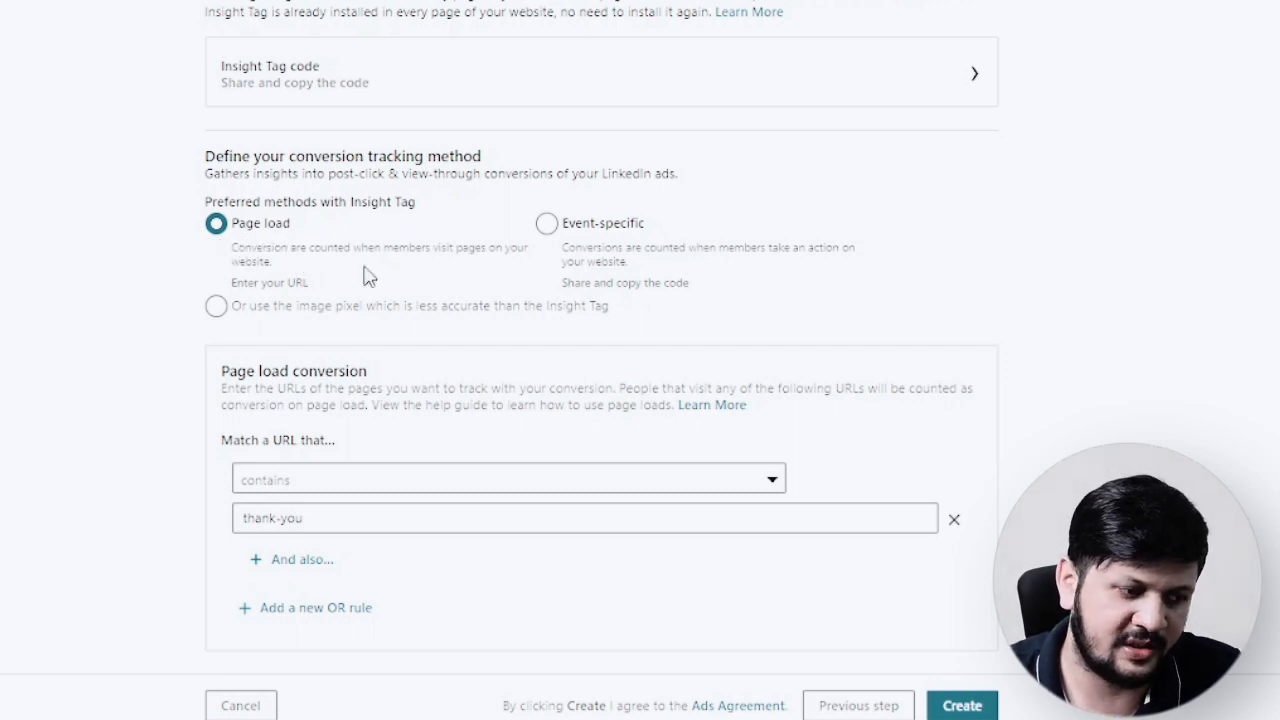
{"action": "scroll", "coordinate": [1050, 390], "scroll_direction": "down", "scroll_amount": 1}
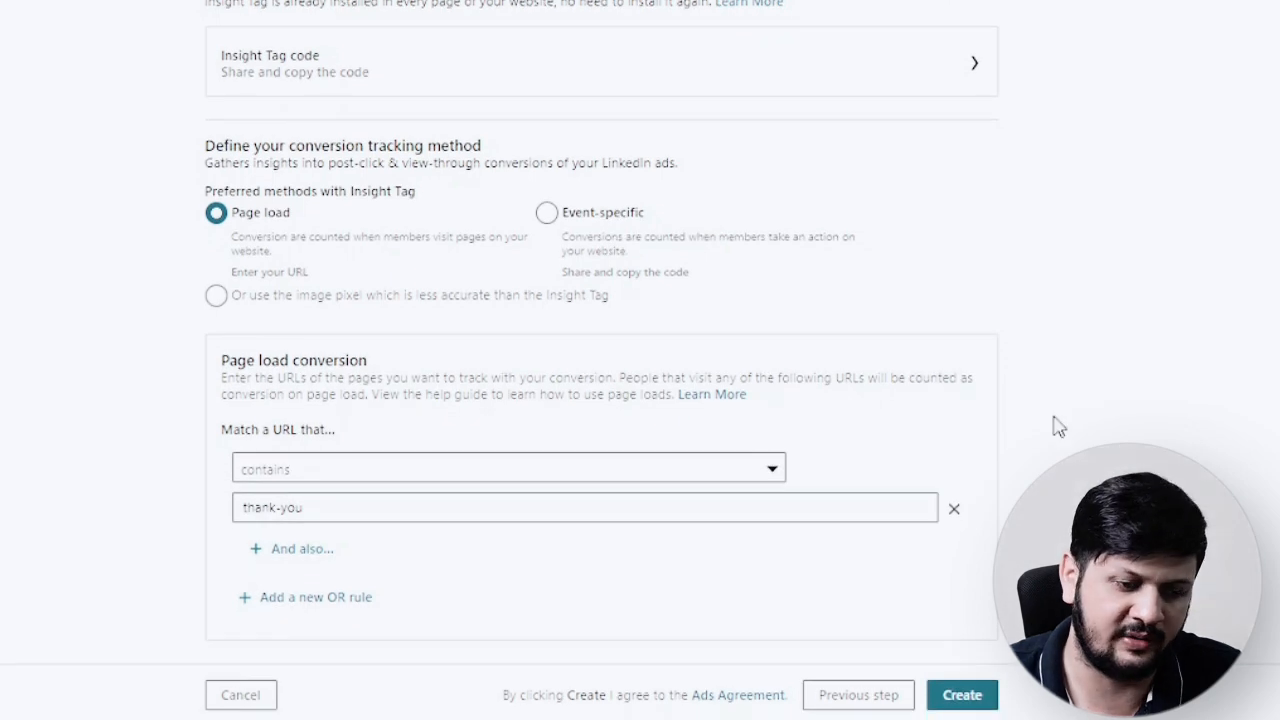